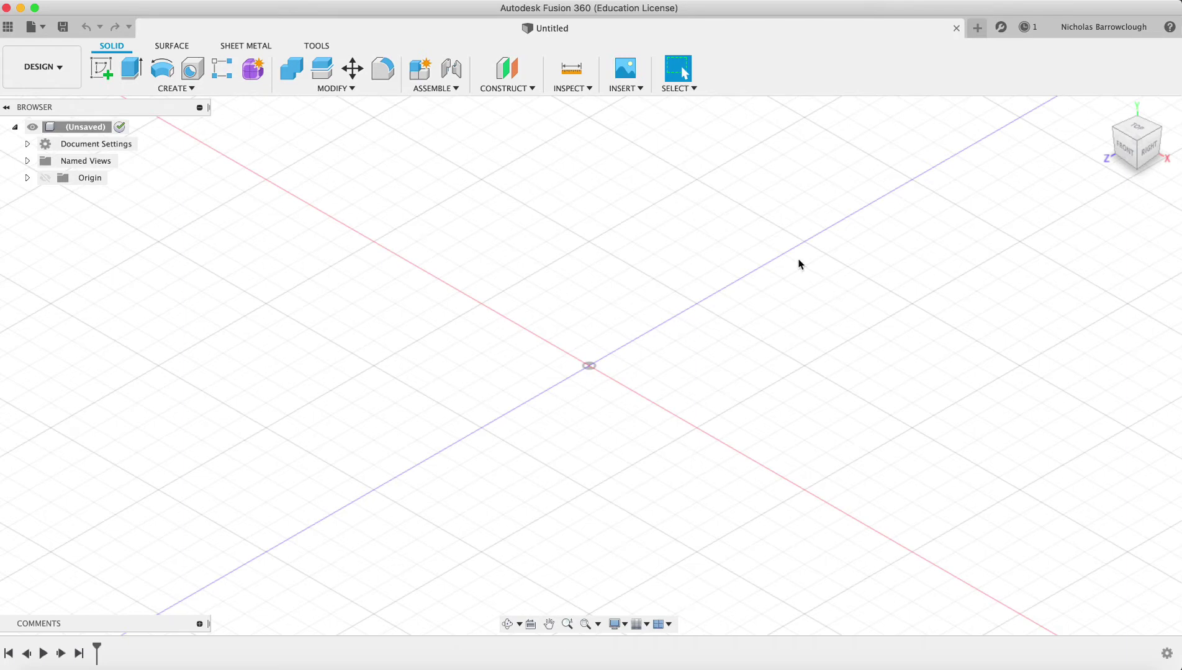
- Start a new canvas from an image on the computer and browse to the Downloads folder
click(639, 89)
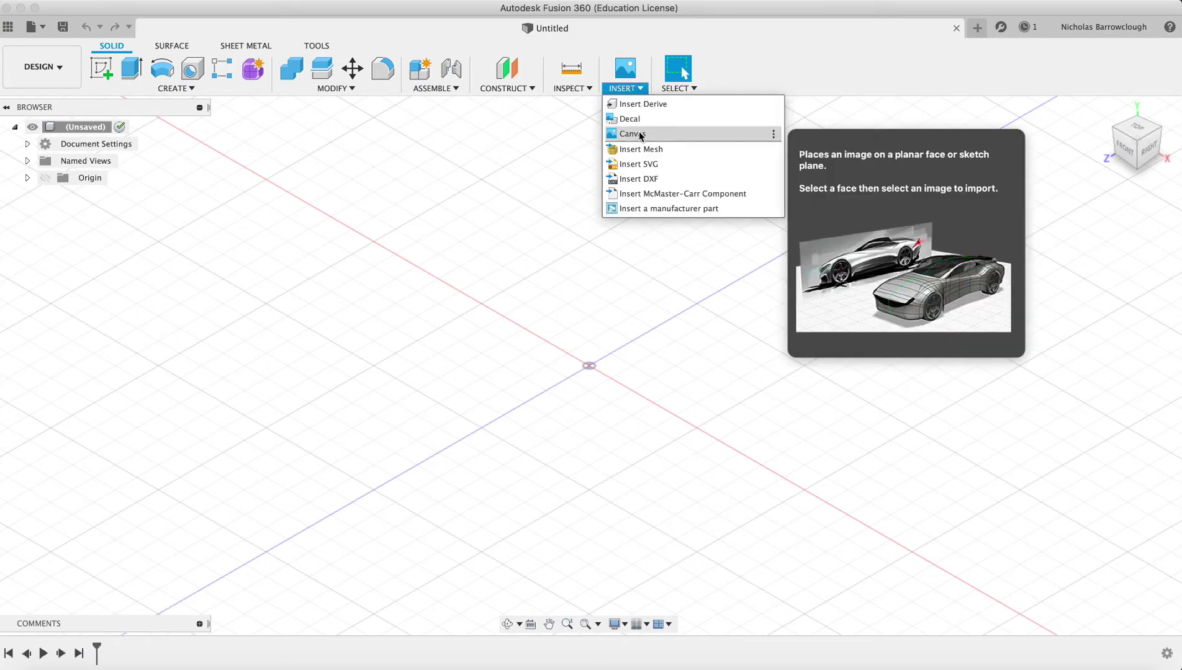
click(515, 192)
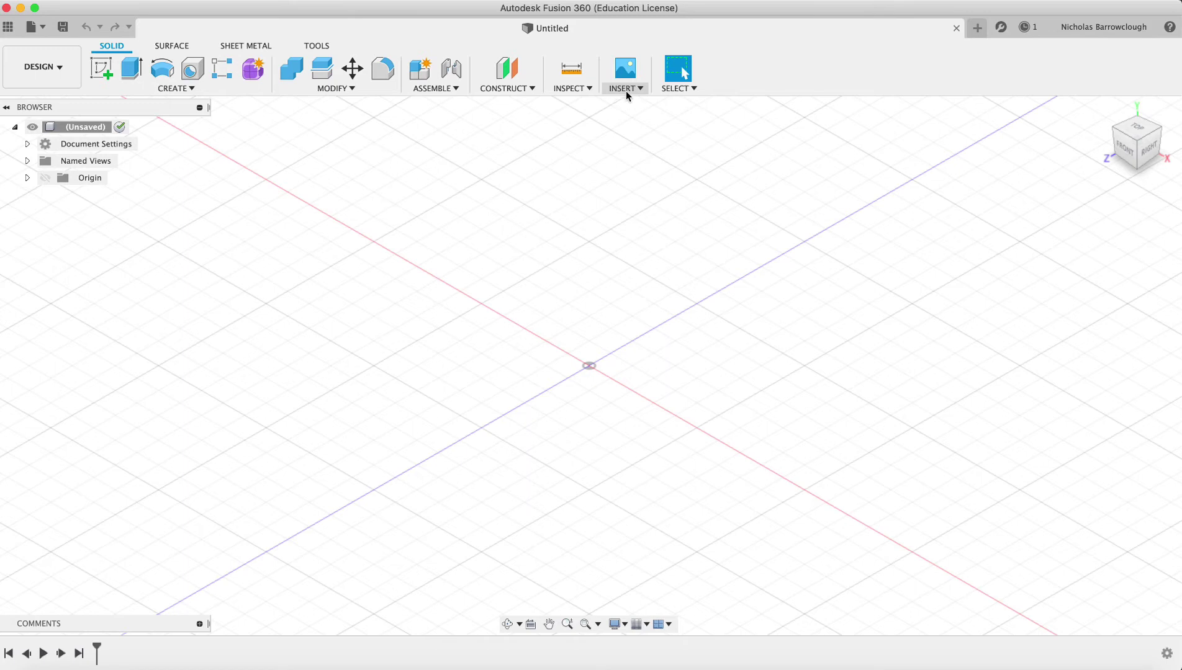
click(626, 91)
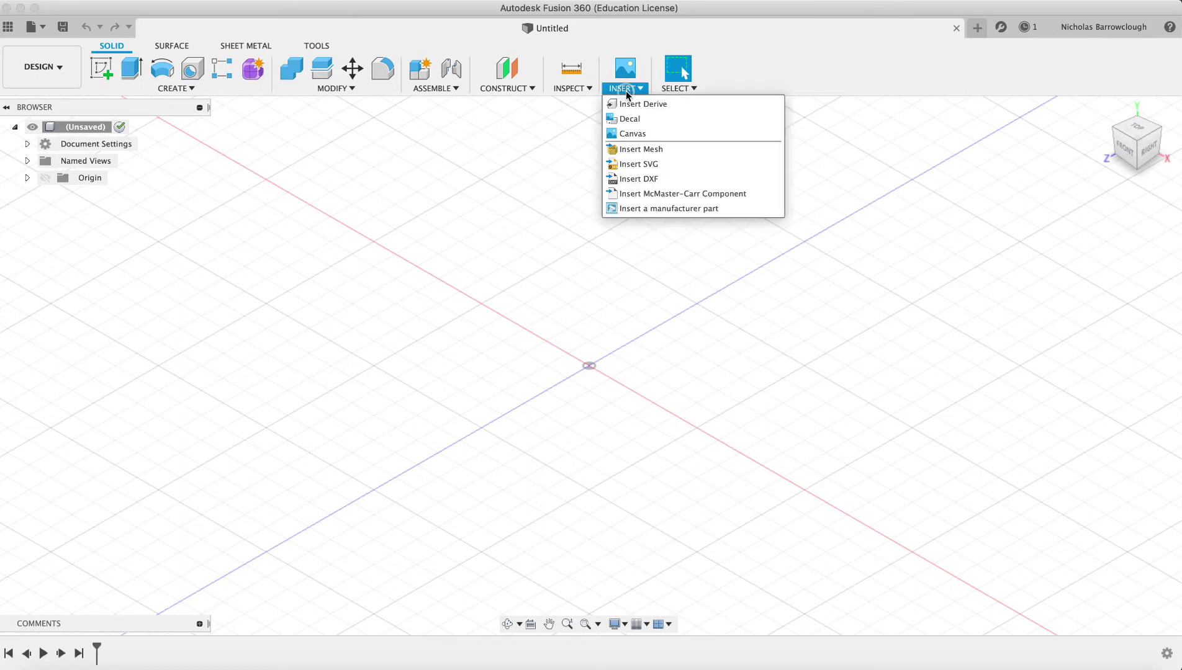
click(629, 134)
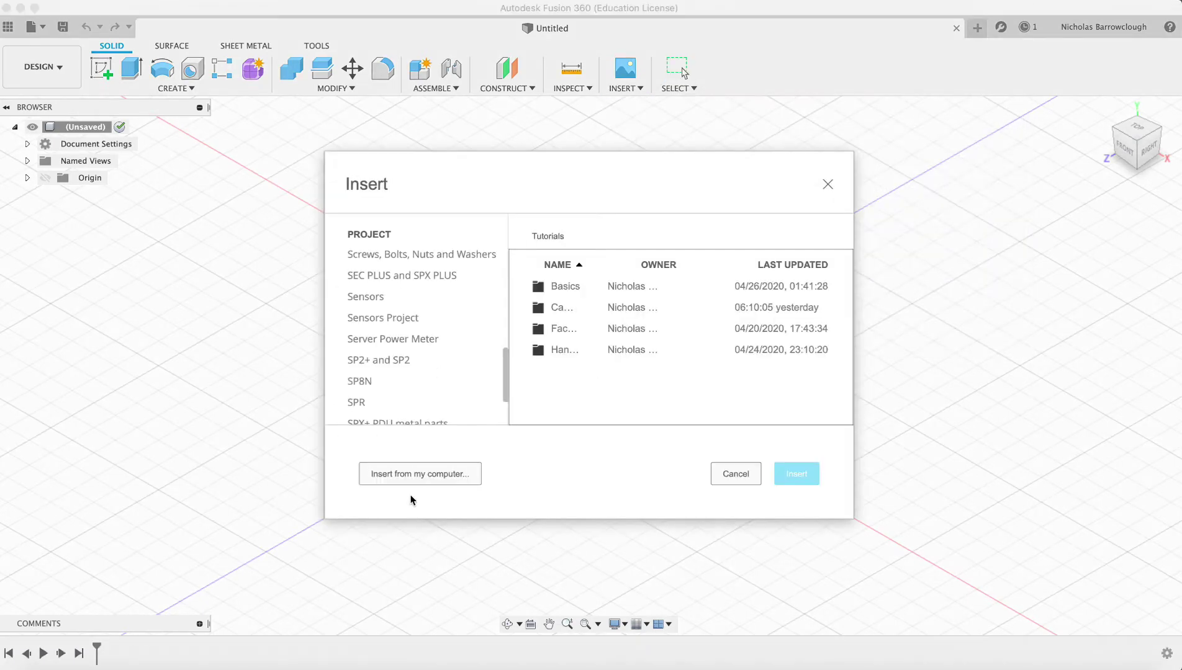
click(416, 474)
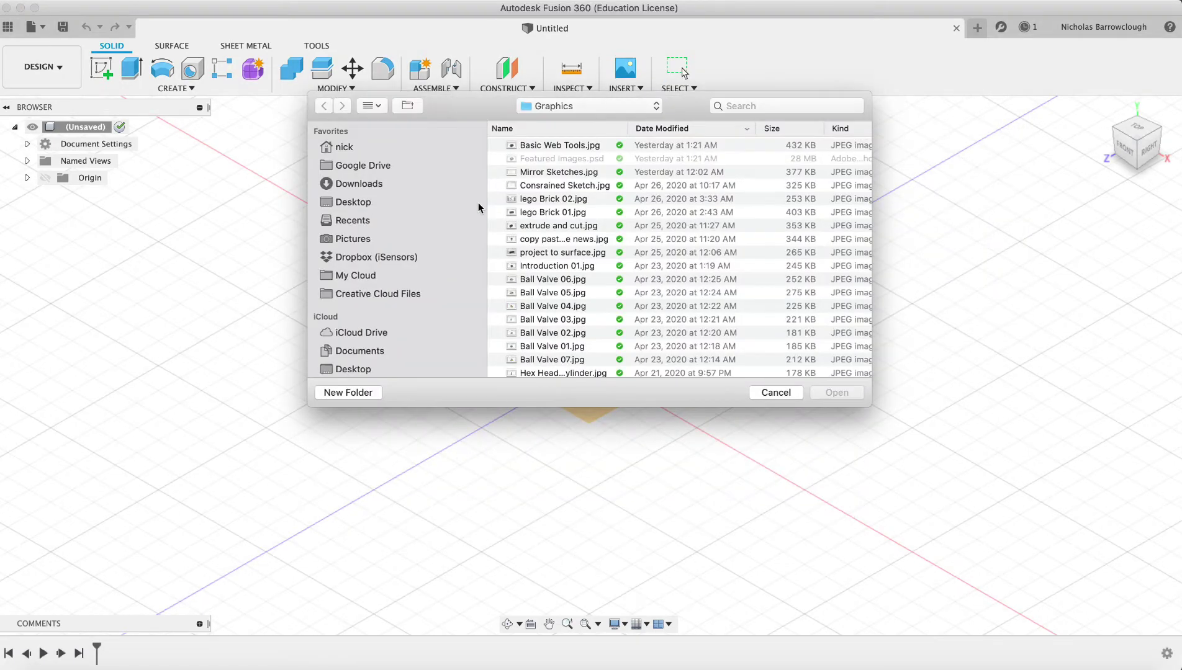
click(366, 184)
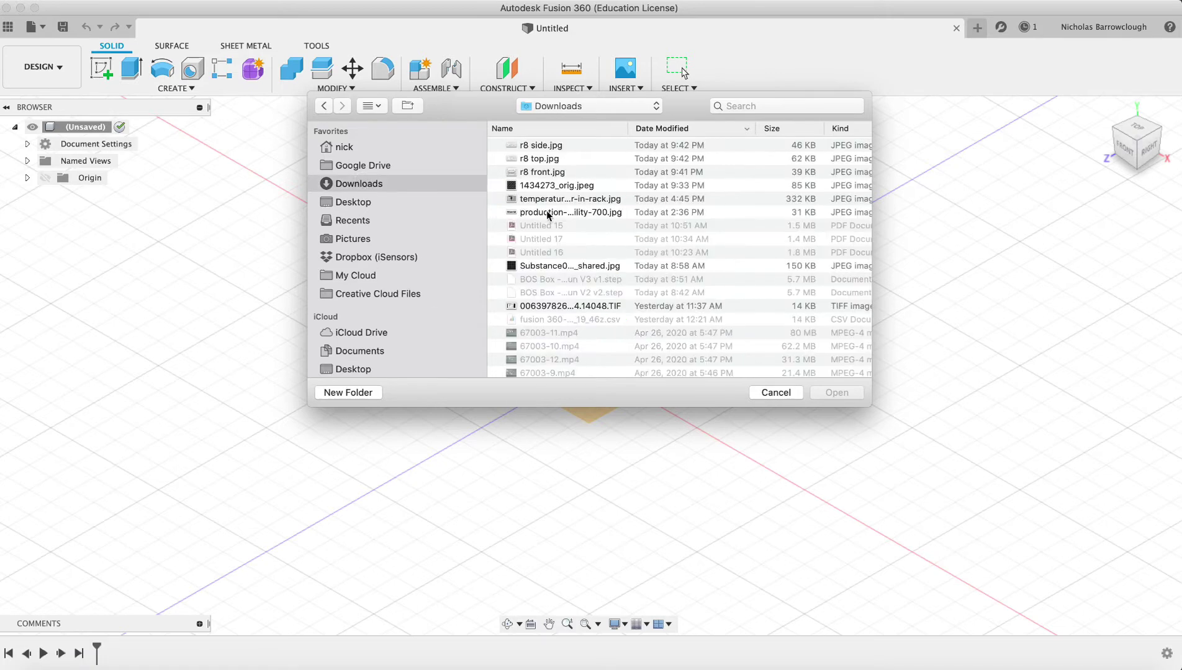
- Place r8 top.jpg on the XZ plane at scale 3.55 and confirm the canvas
double_click(539, 159)
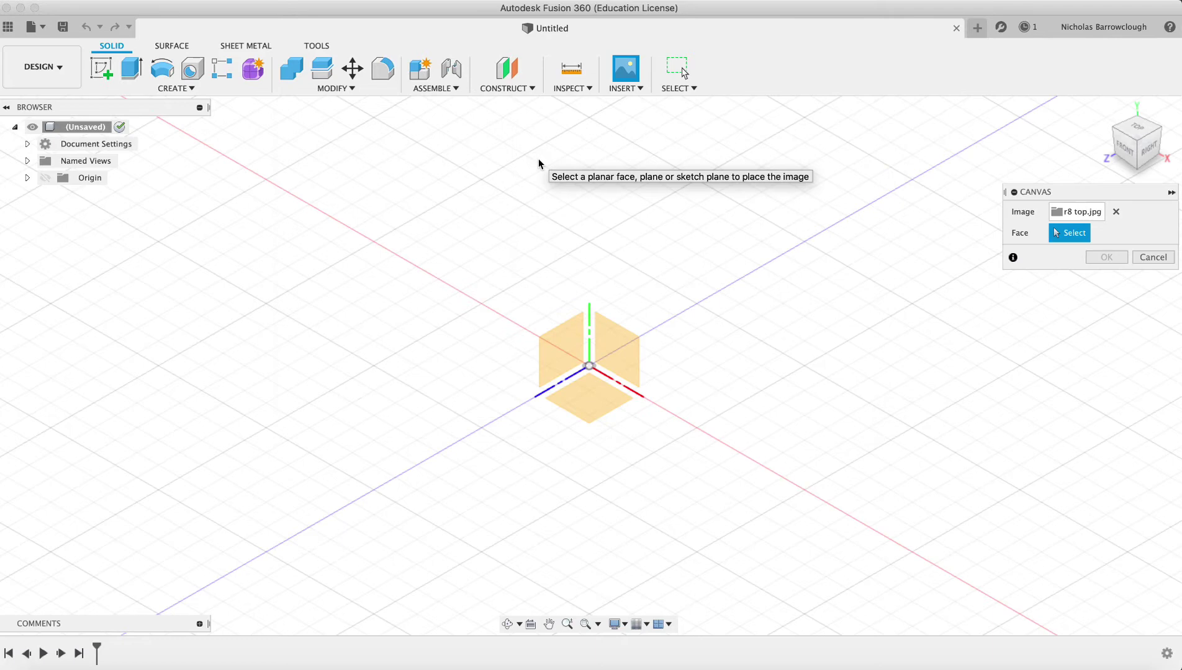
click(584, 396)
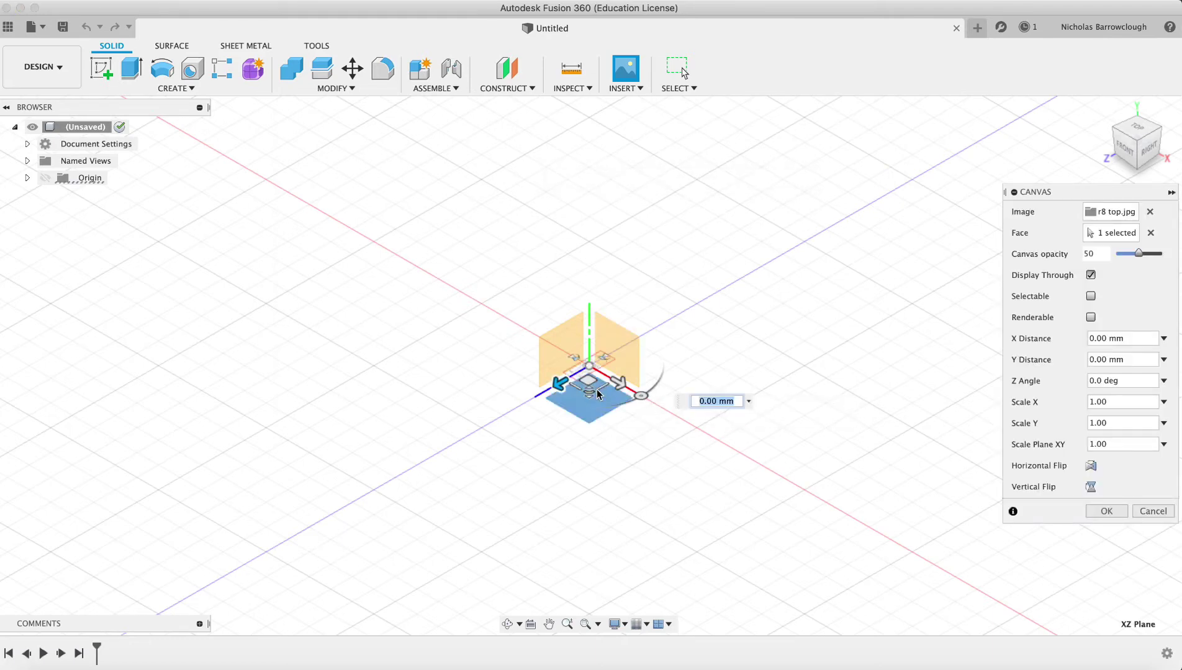
drag(588, 392, 455, 603)
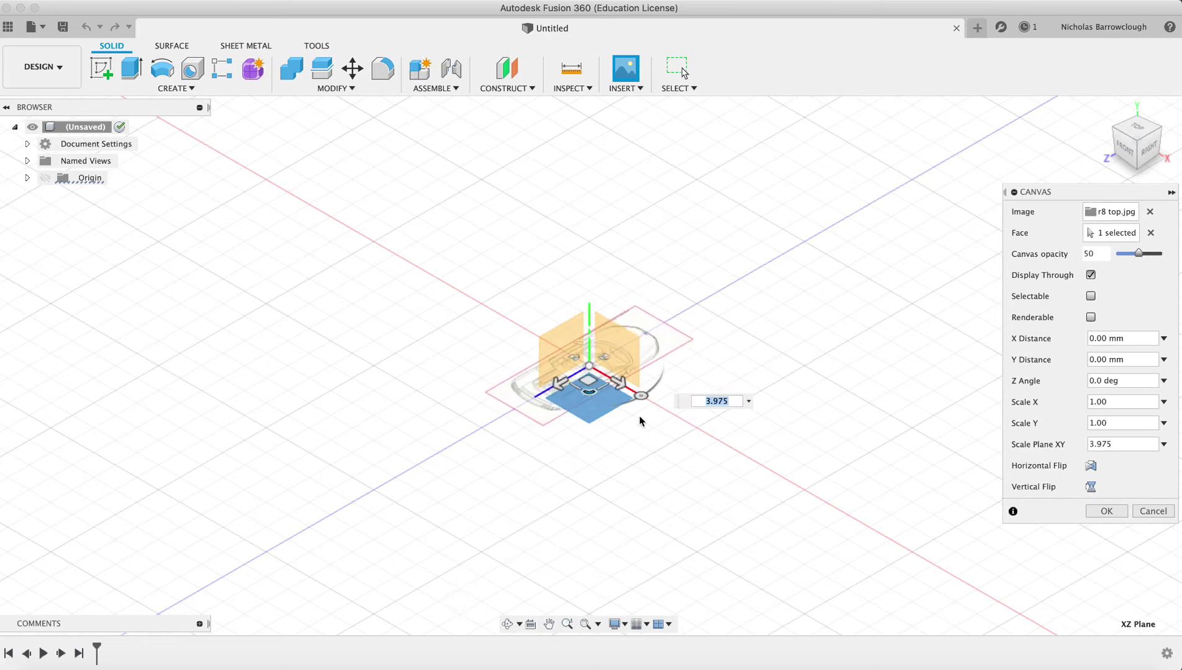
drag(641, 398, 613, 172)
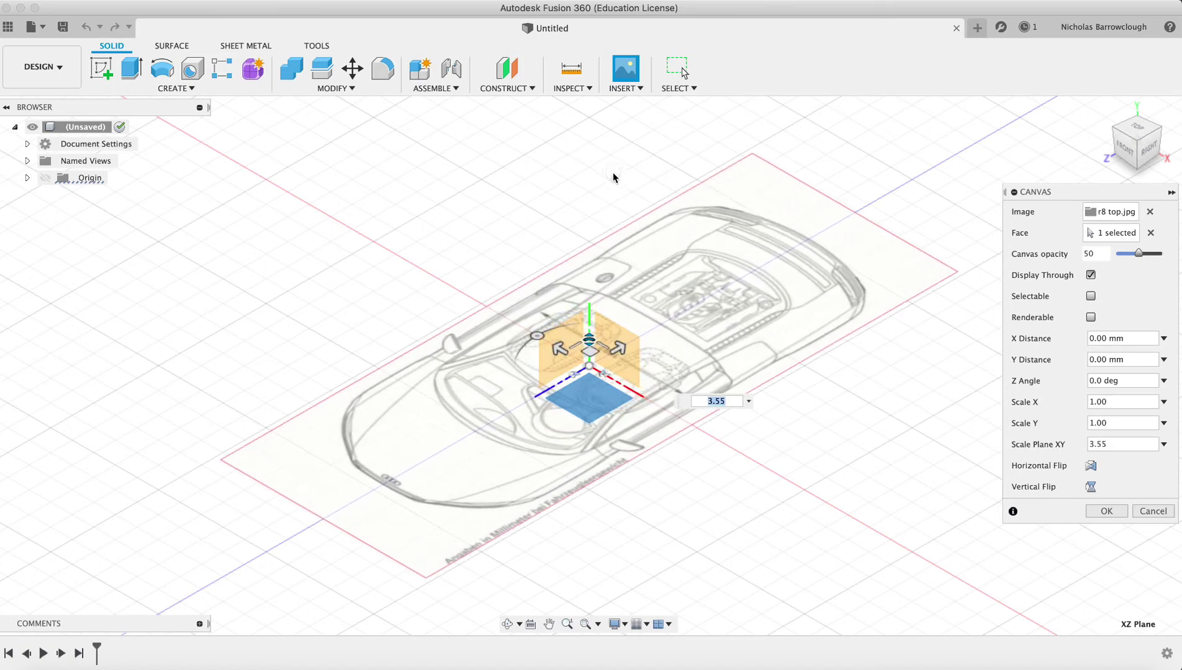
click(1104, 511)
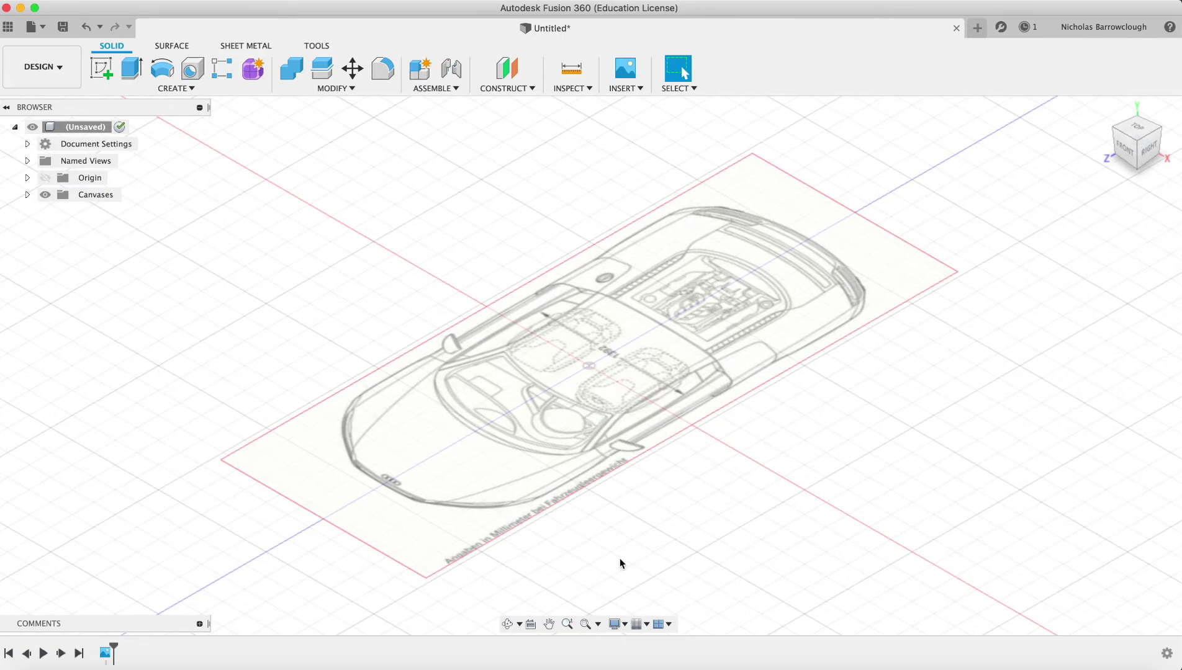
click(508, 624)
drag(657, 379, 575, 437)
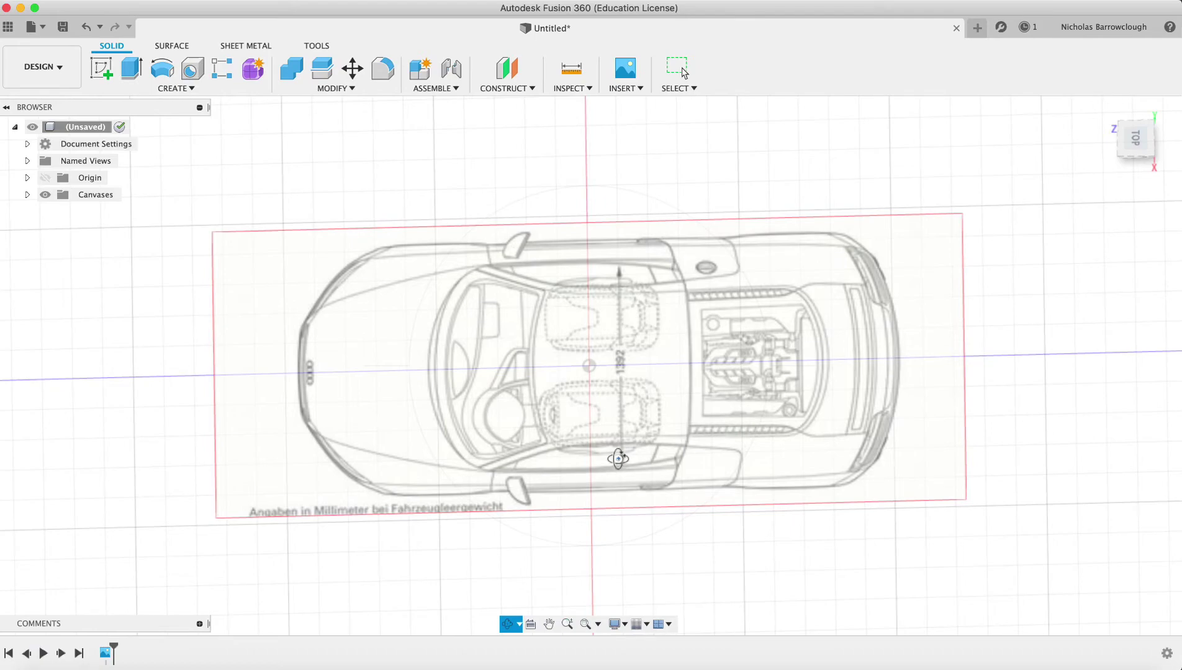
drag(618, 459, 622, 372)
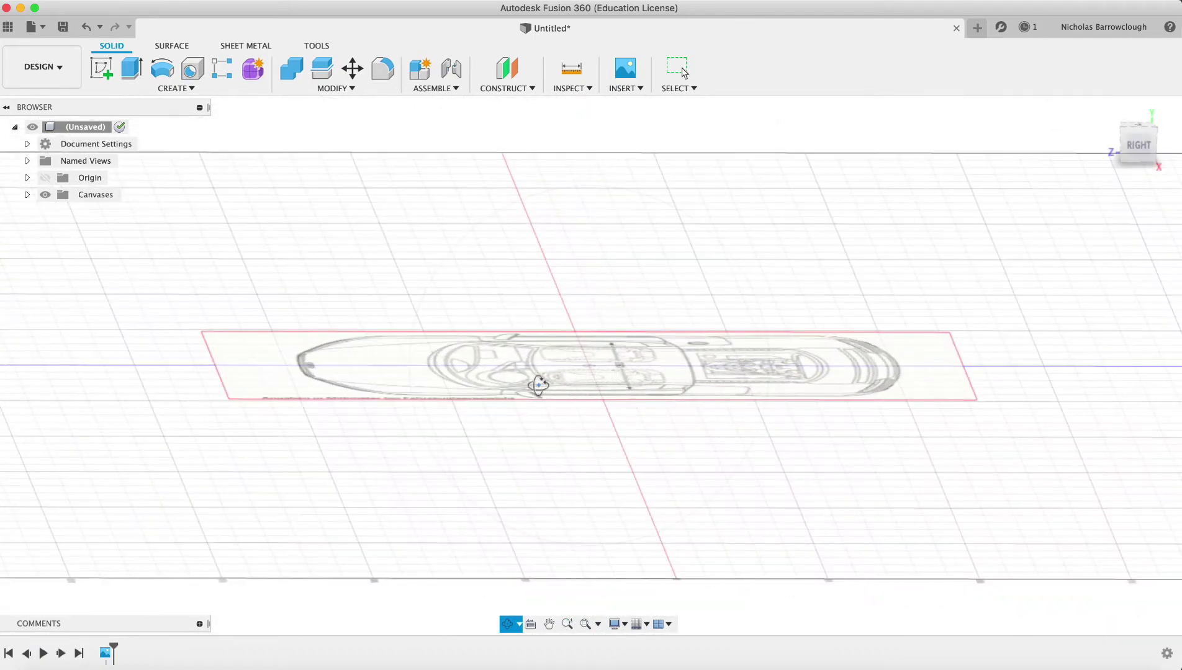
drag(539, 384, 552, 406)
key(Escape)
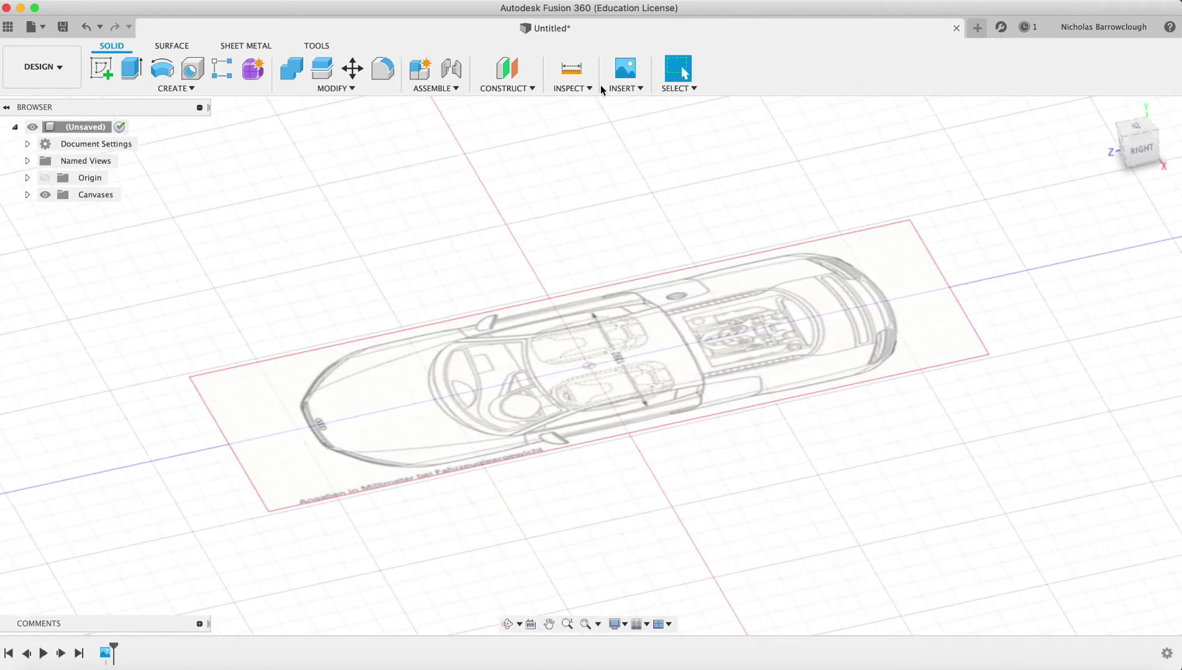
click(624, 89)
- Start a second image canvas and load r8 side.jpg from Downloads
click(626, 133)
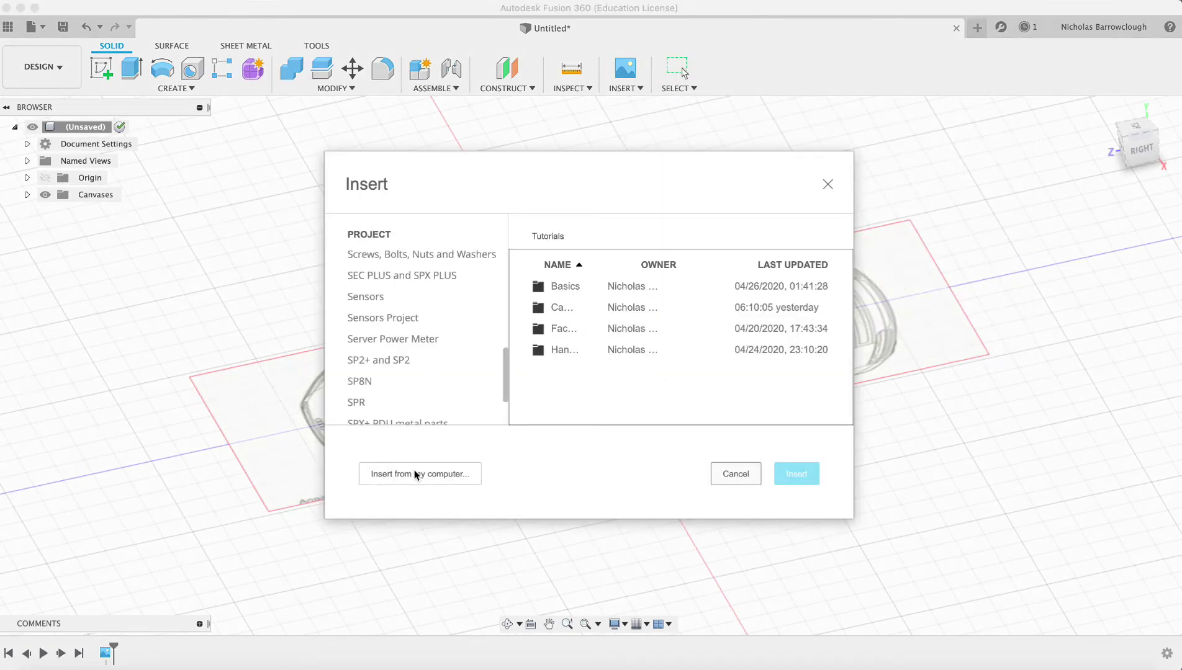
click(415, 473)
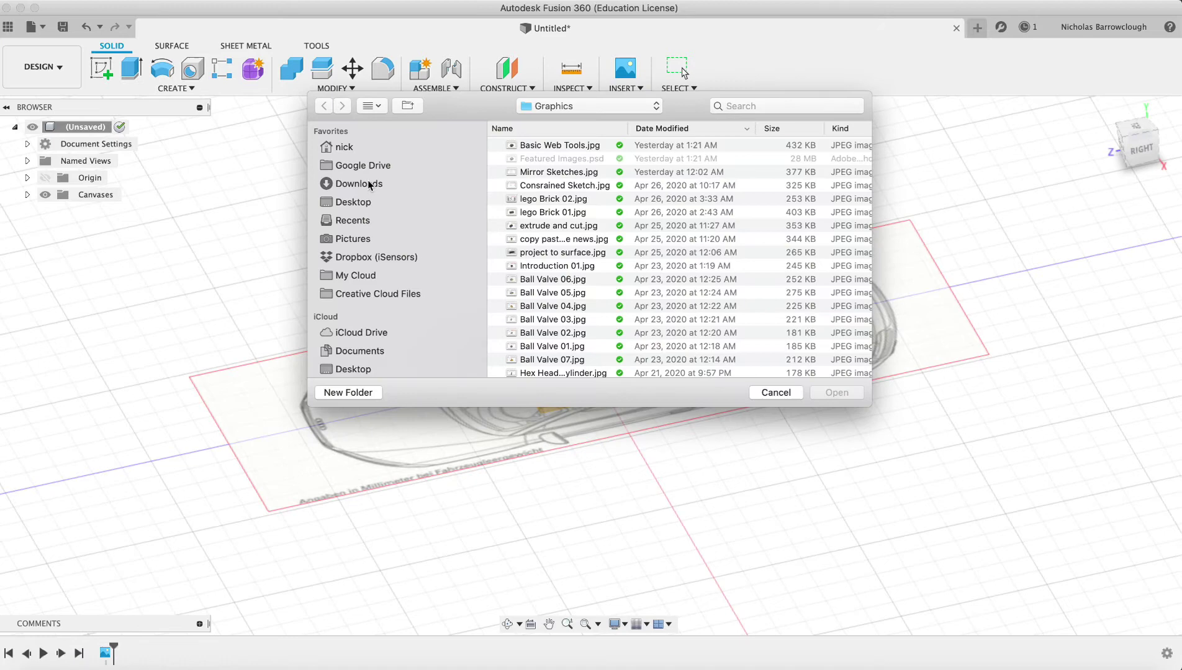
click(367, 184)
click(540, 145)
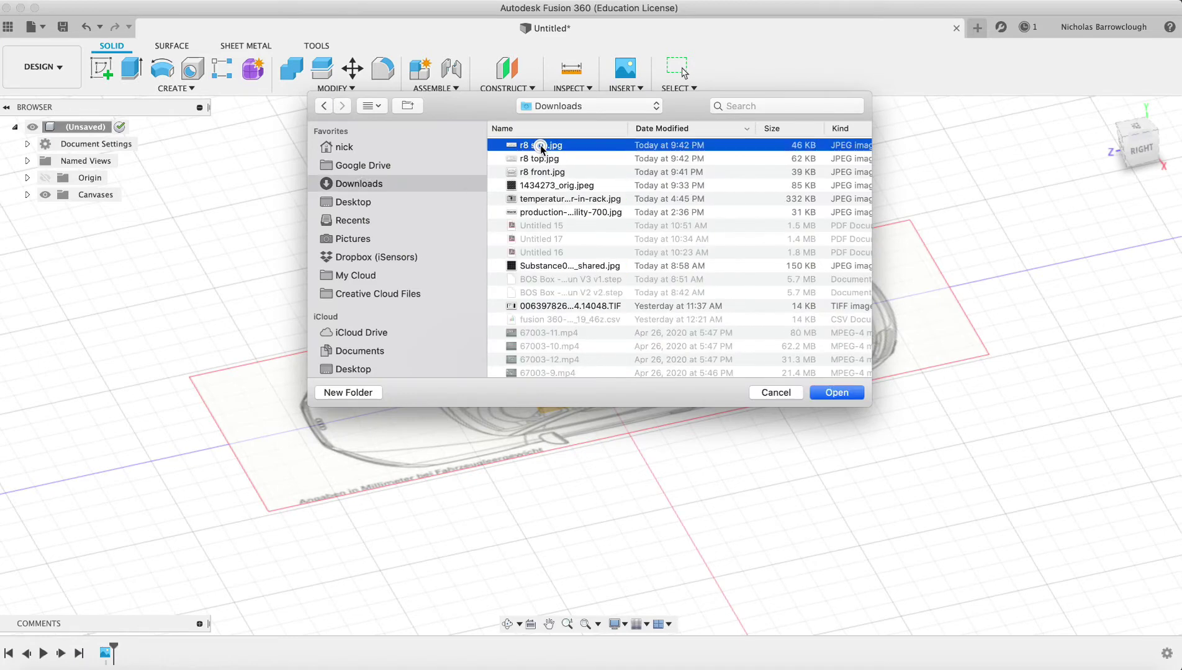
double_click(540, 146)
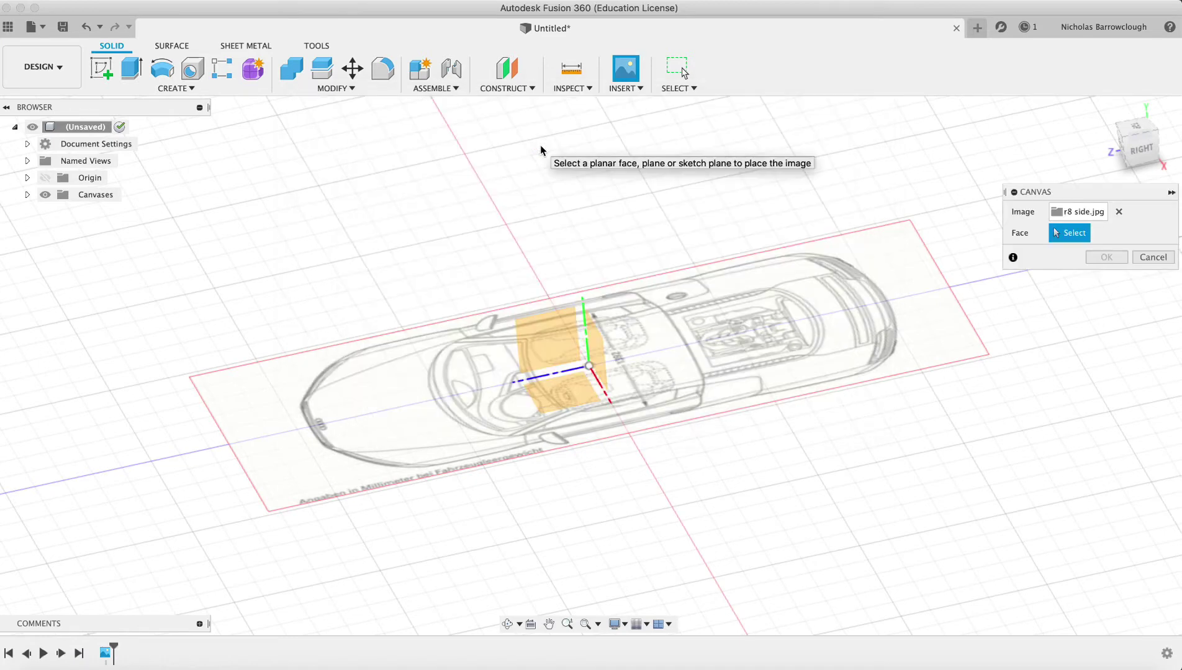
- Place r8 side.jpg on the YZ plane, enlarge it, and offset it -3.243 mm in Y
click(543, 342)
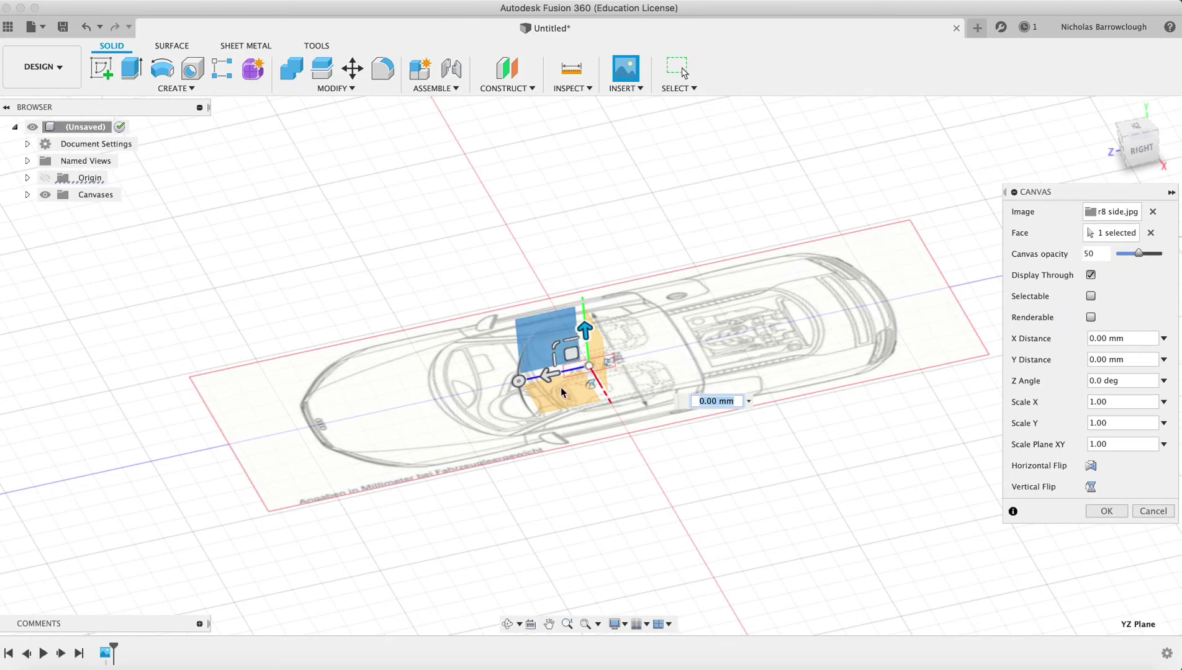
drag(558, 355, 2, 87)
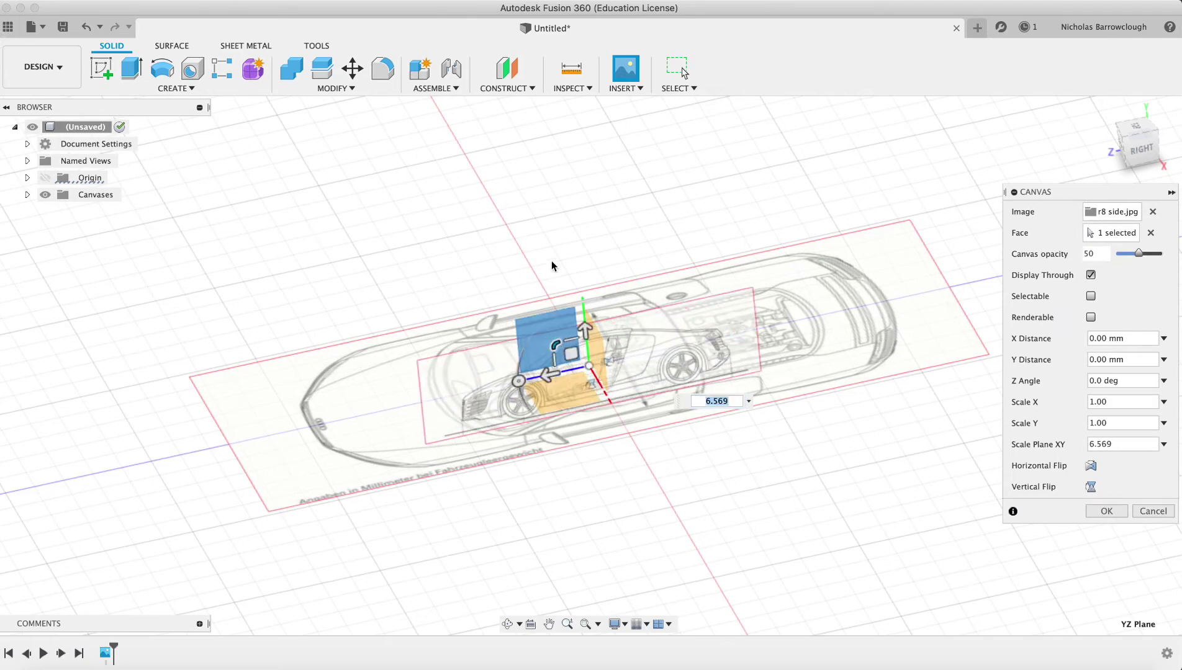
drag(554, 348, 514, 325)
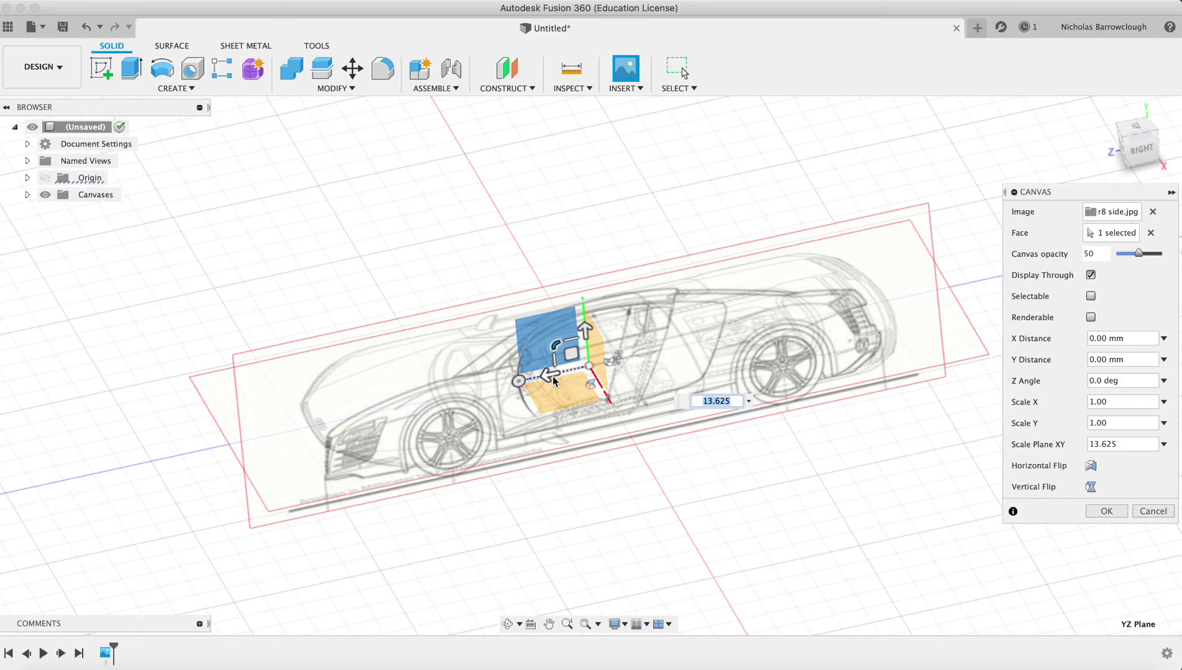
drag(548, 375, 566, 371)
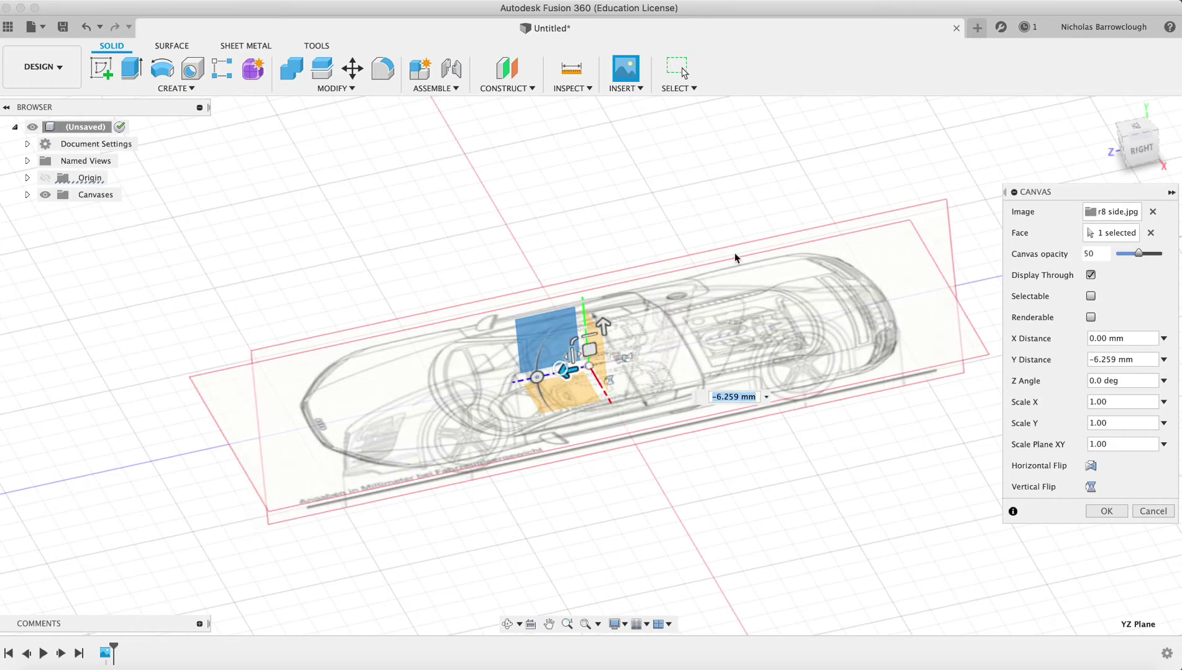
click(1144, 140)
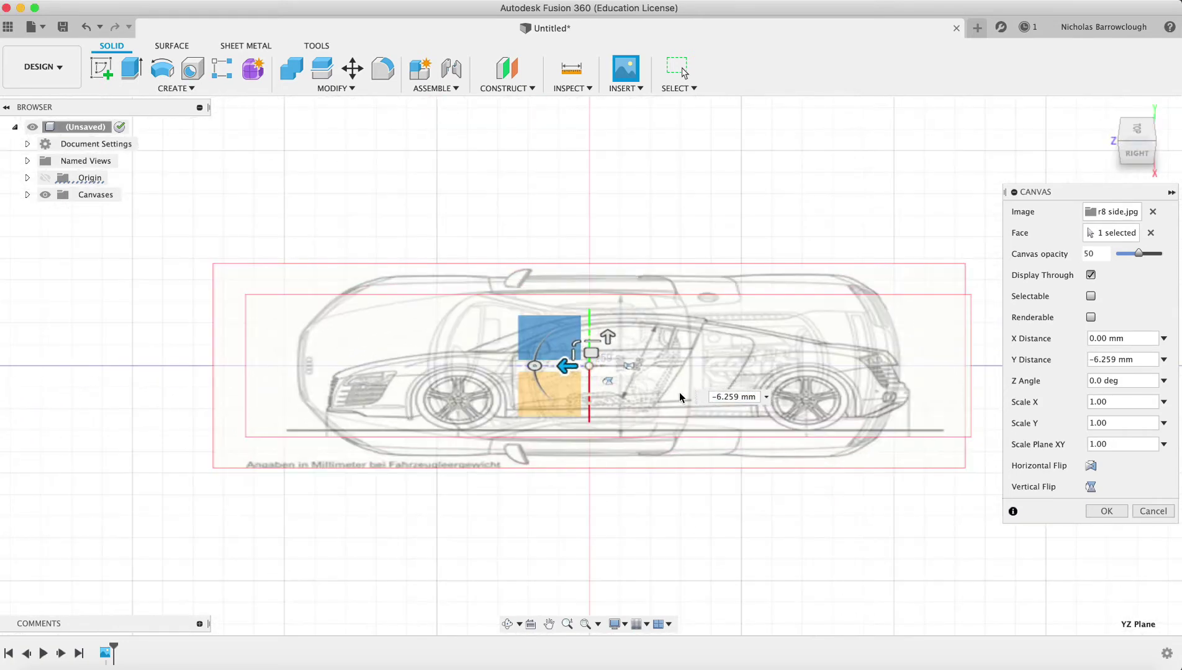
drag(567, 367, 556, 367)
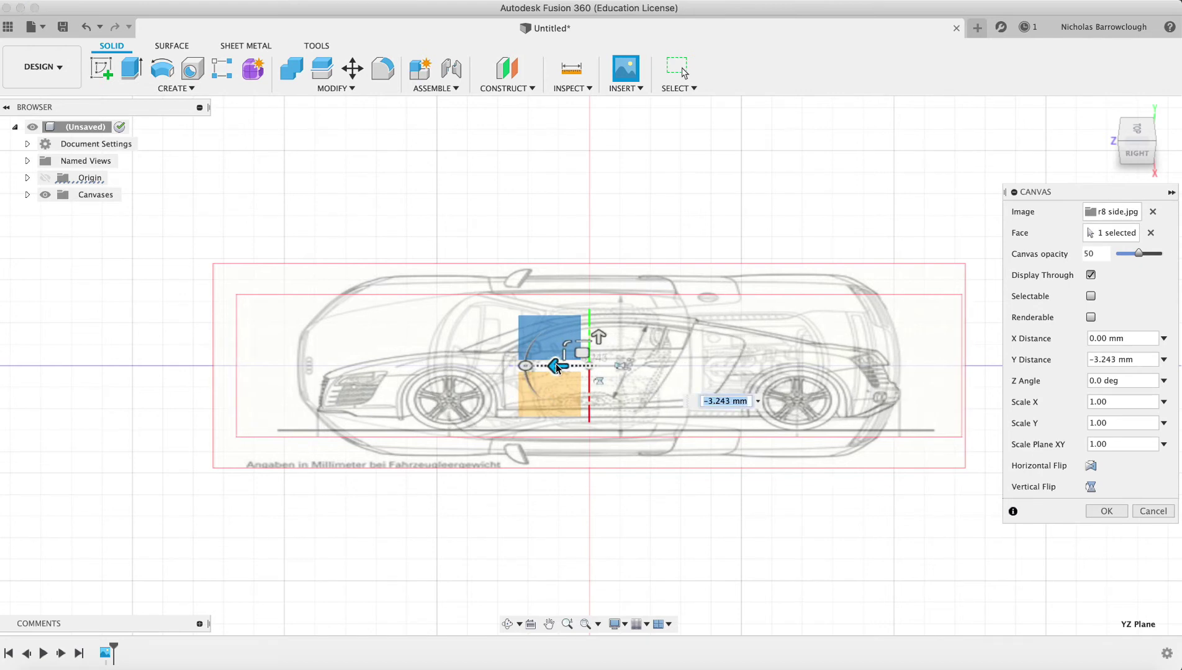
click(1107, 512)
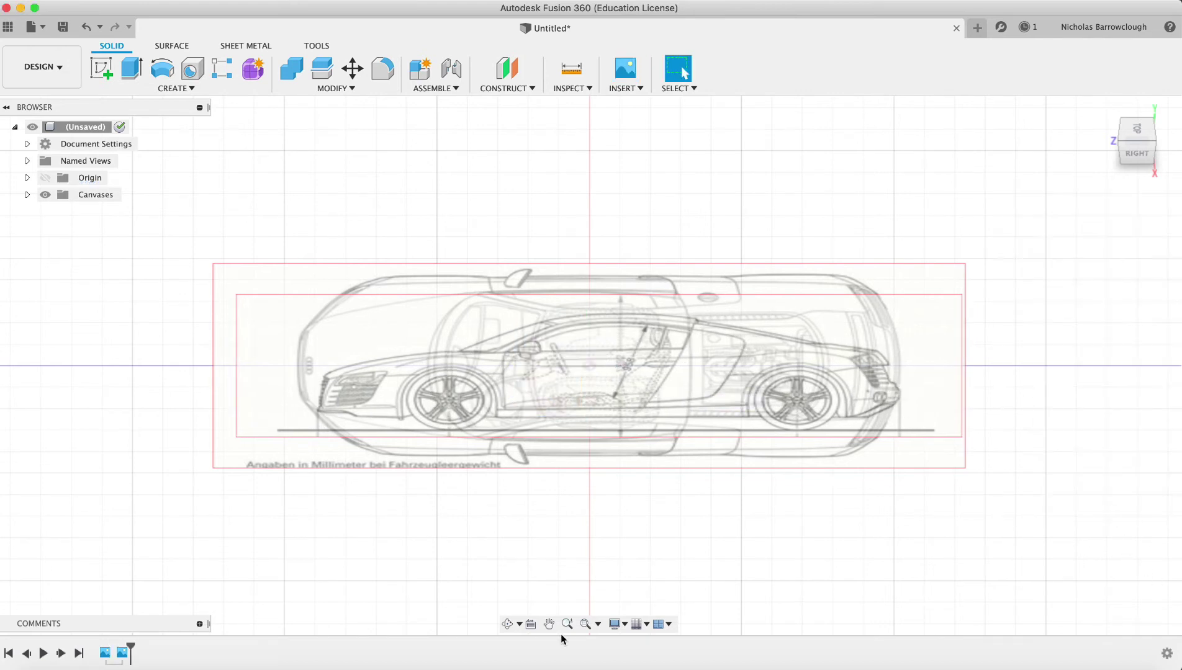
- Orbit around both car canvases, then expand Canvases in the Browser and select r8 top
click(507, 624)
mouse_move(620, 348)
mouse_down()
mouse_move(651, 295)
mouse_move(624, 365)
mouse_up()
click(680, 70)
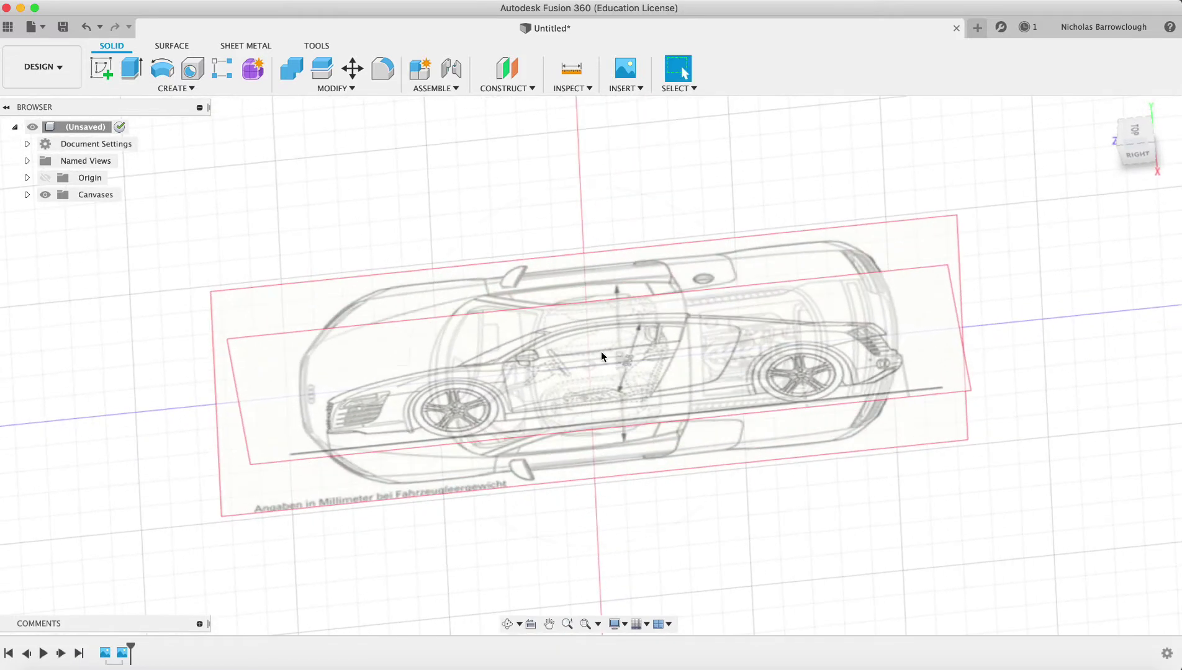
click(28, 194)
click(103, 212)
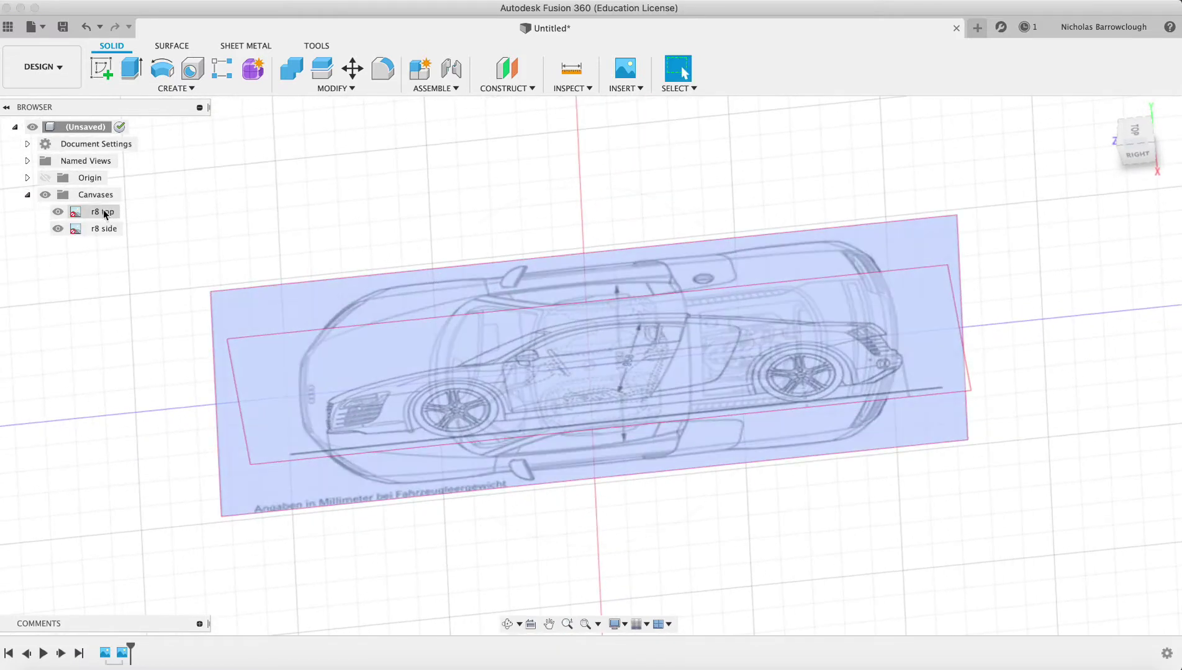
- Calibrate r8 top in Top view from the car's nose to tail as 200 mm
right_click(102, 213)
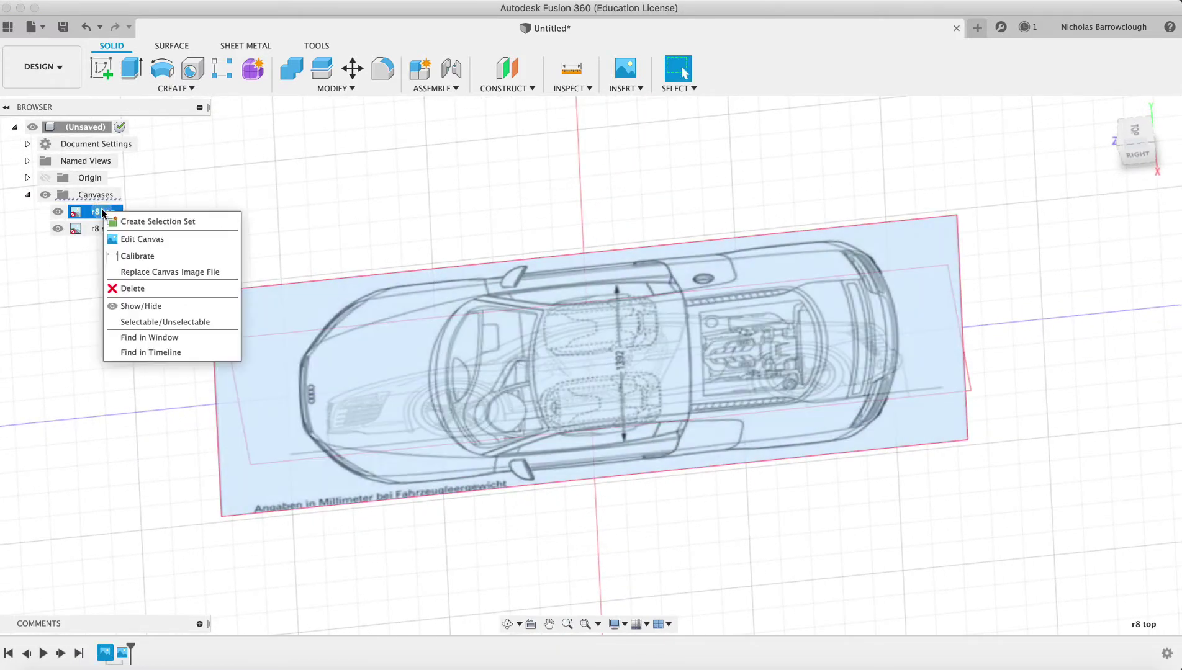
click(129, 255)
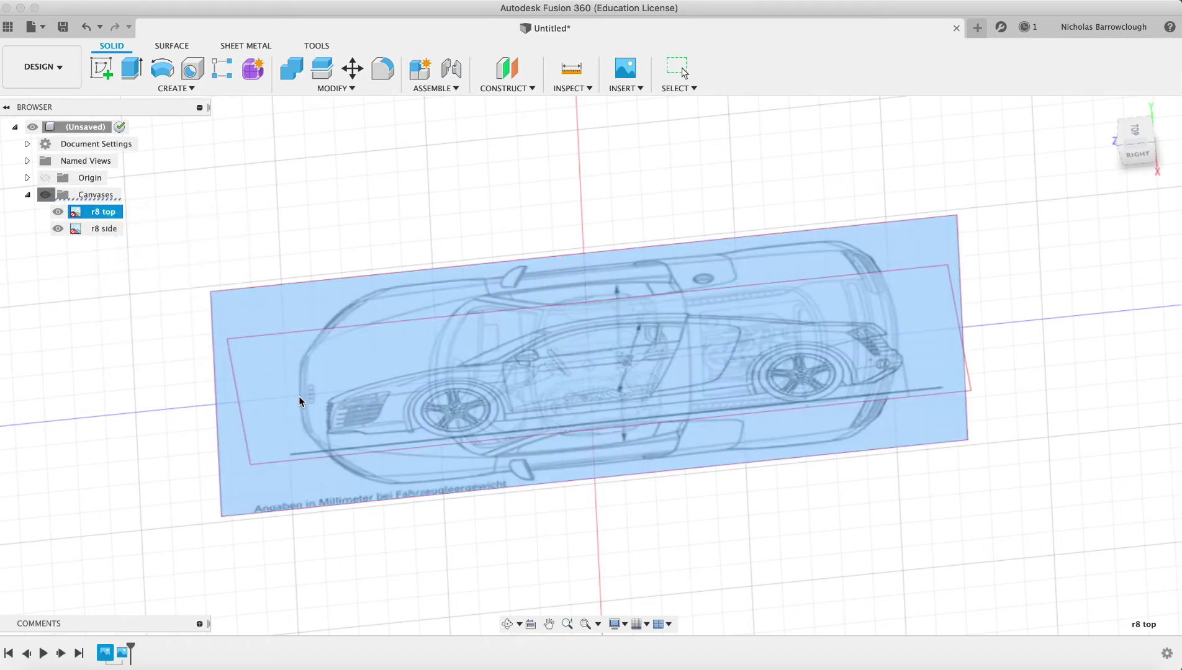
click(1134, 132)
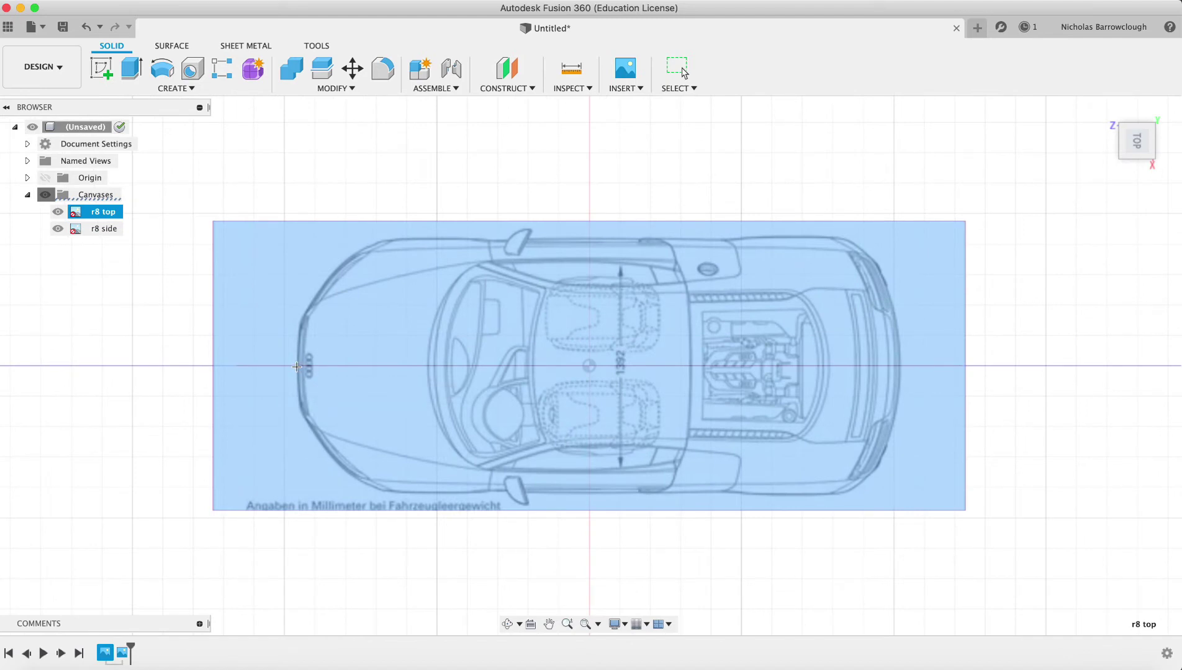
click(297, 366)
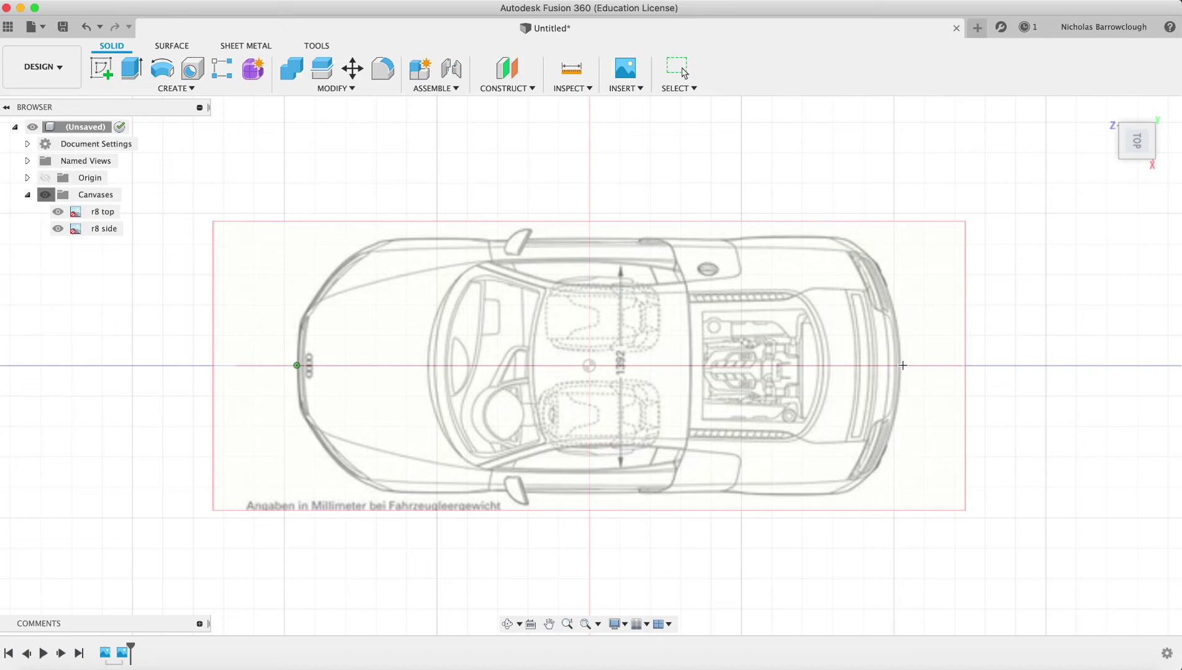
click(901, 365)
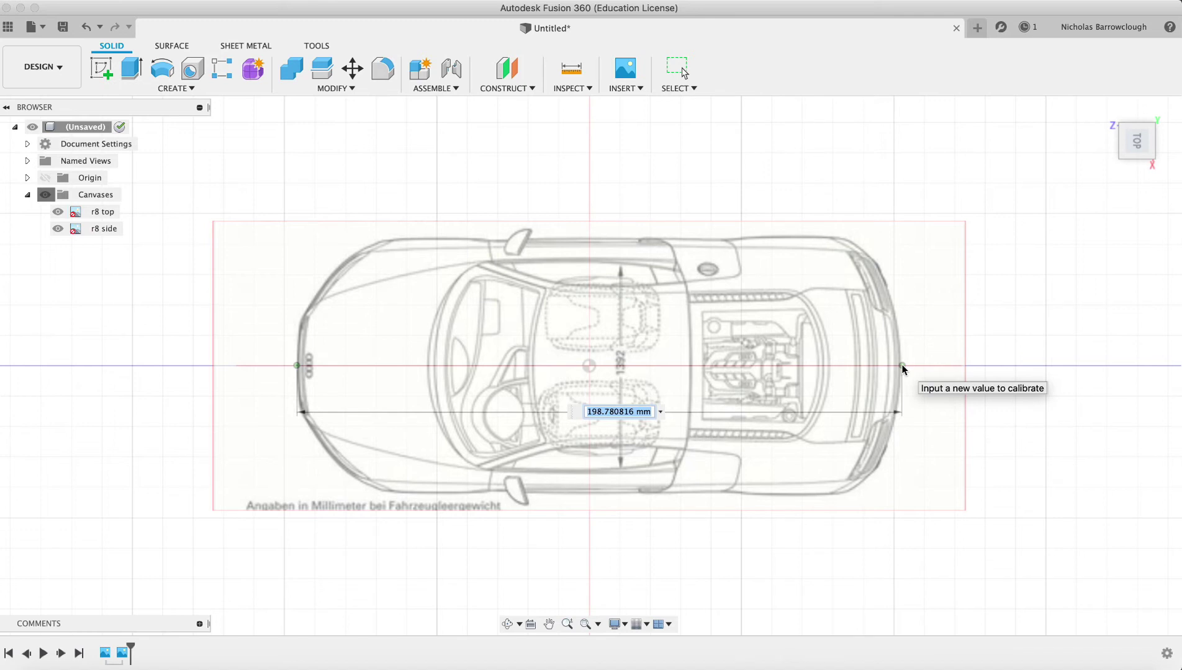
text(200)
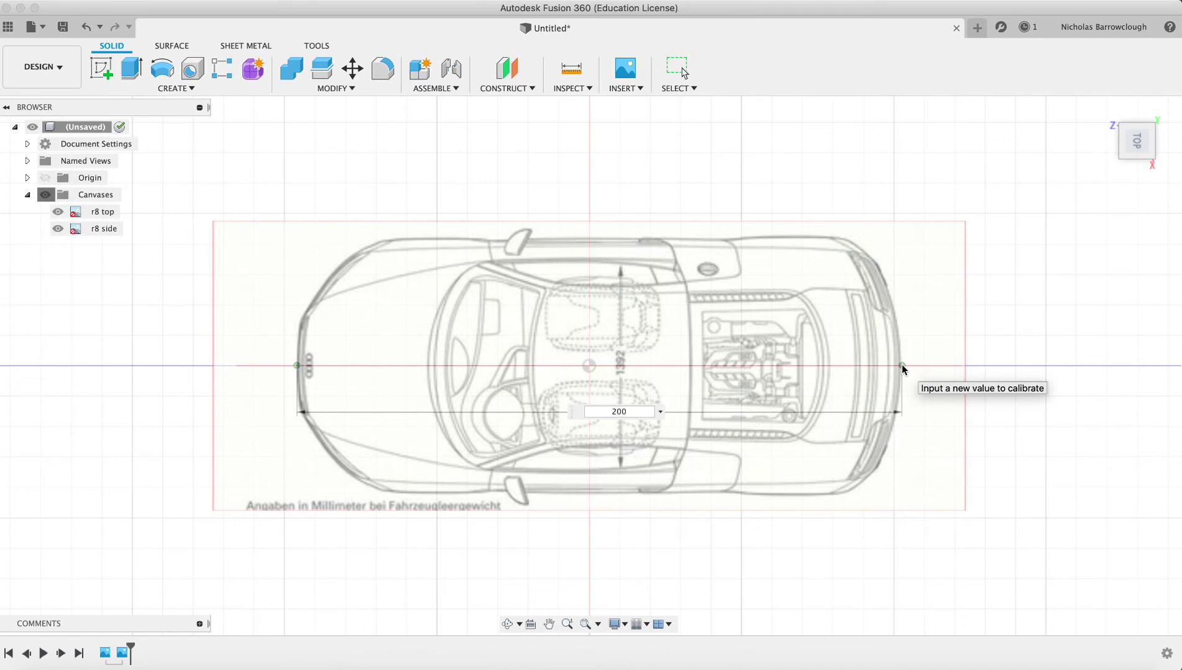
key(Return)
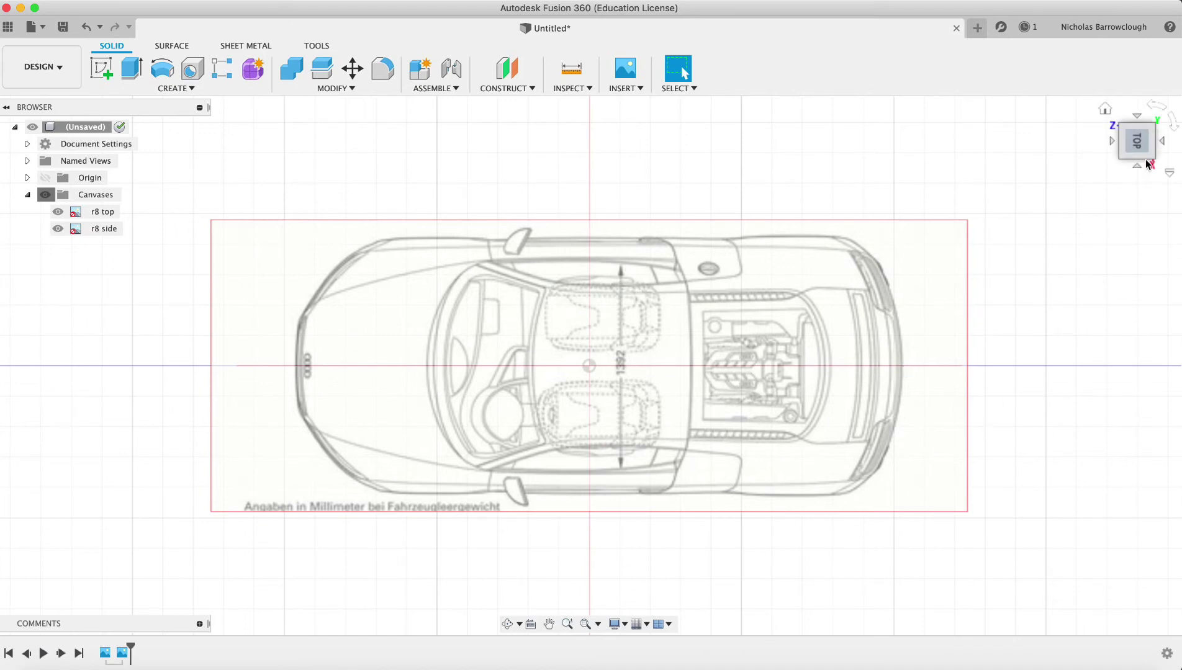
- In Right view, begin calibrating r8 side between the bumpers, then cancel the attempt
click(1137, 166)
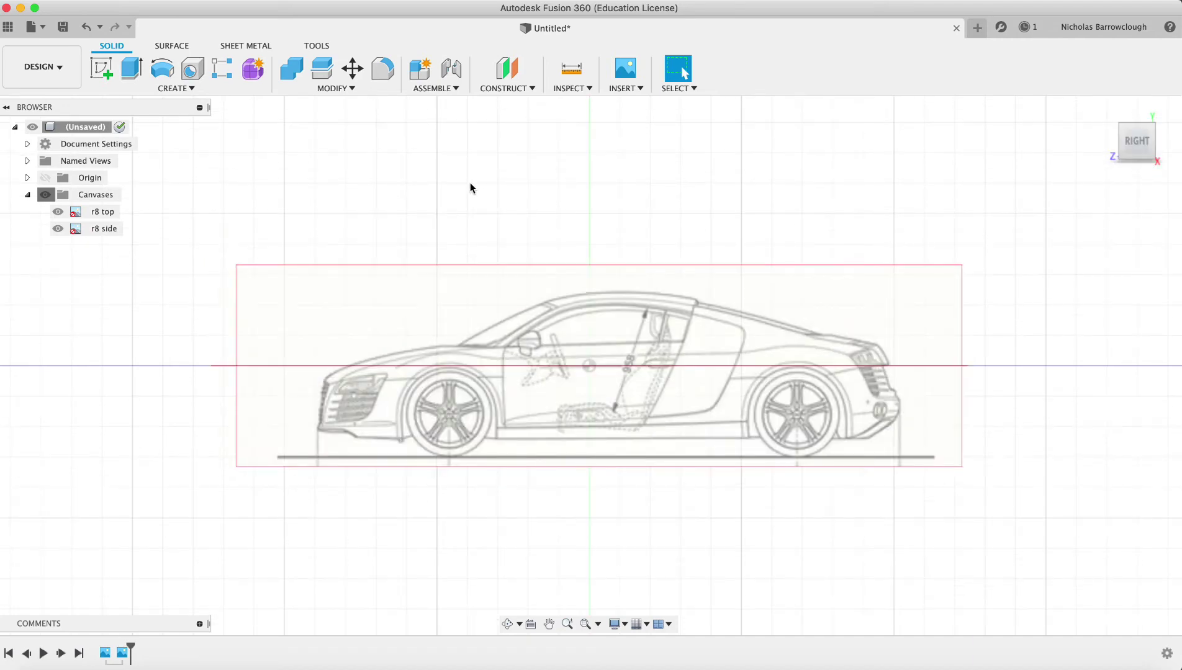
click(103, 229)
right_click(102, 229)
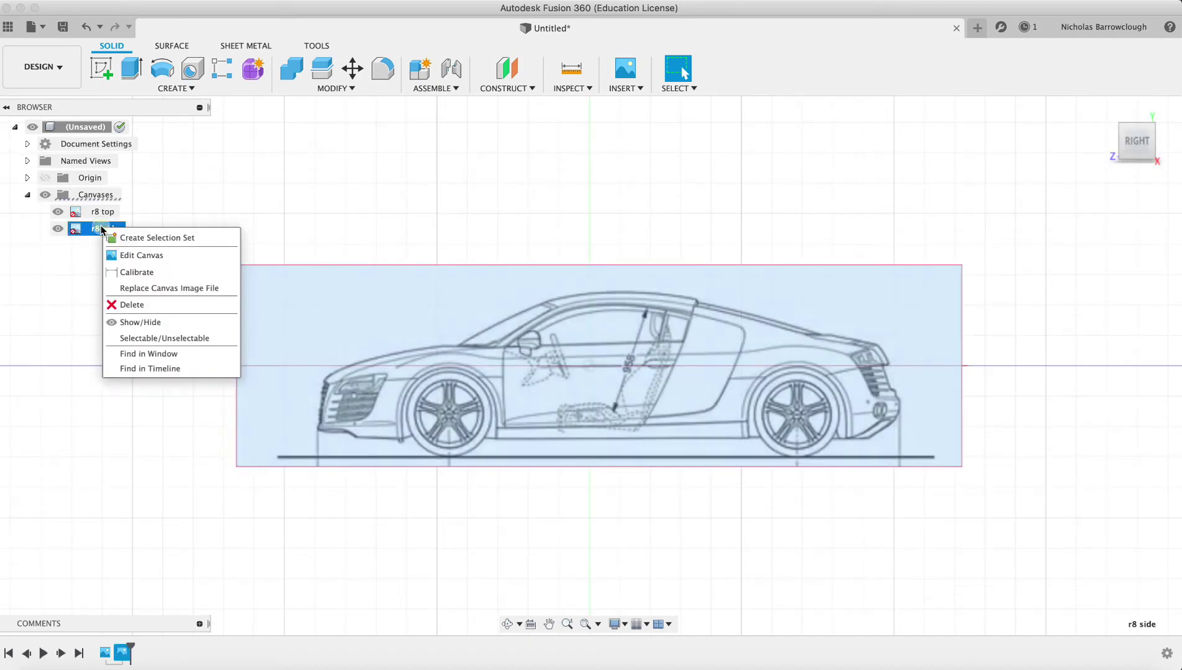
click(115, 270)
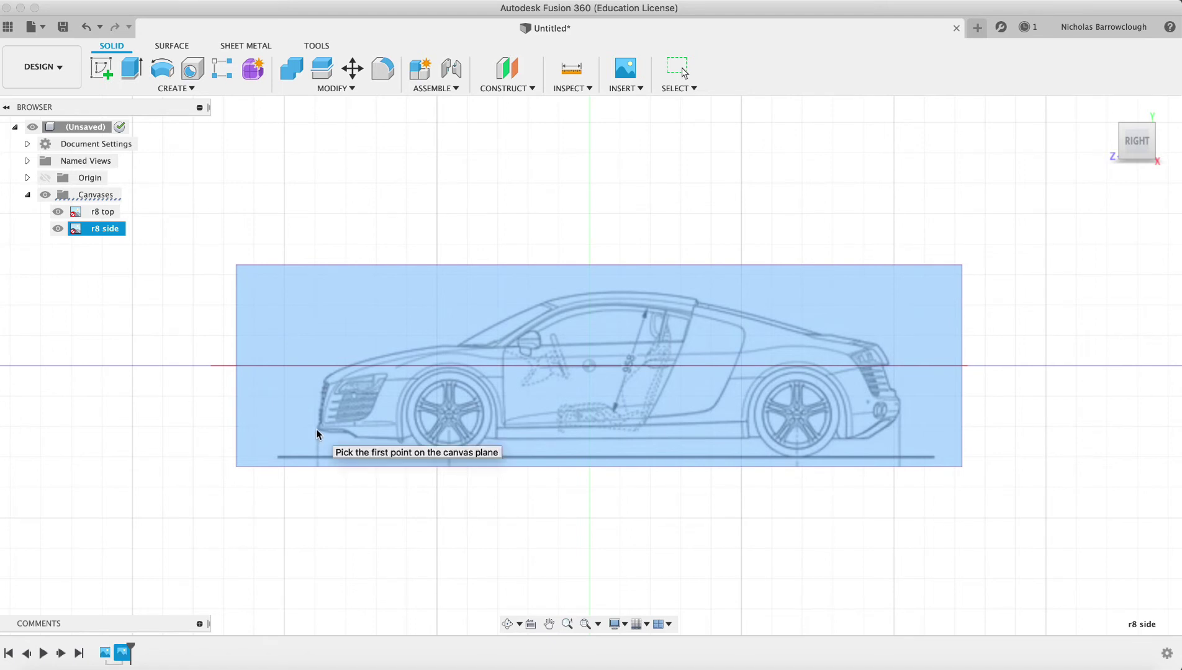
click(316, 429)
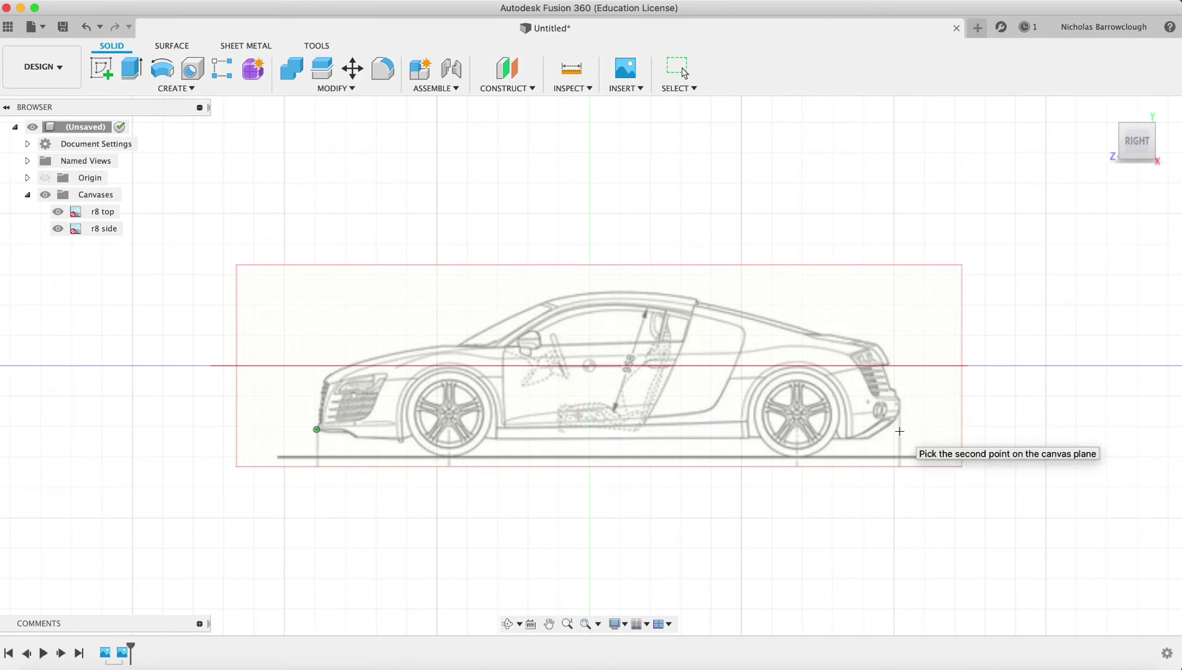
click(901, 412)
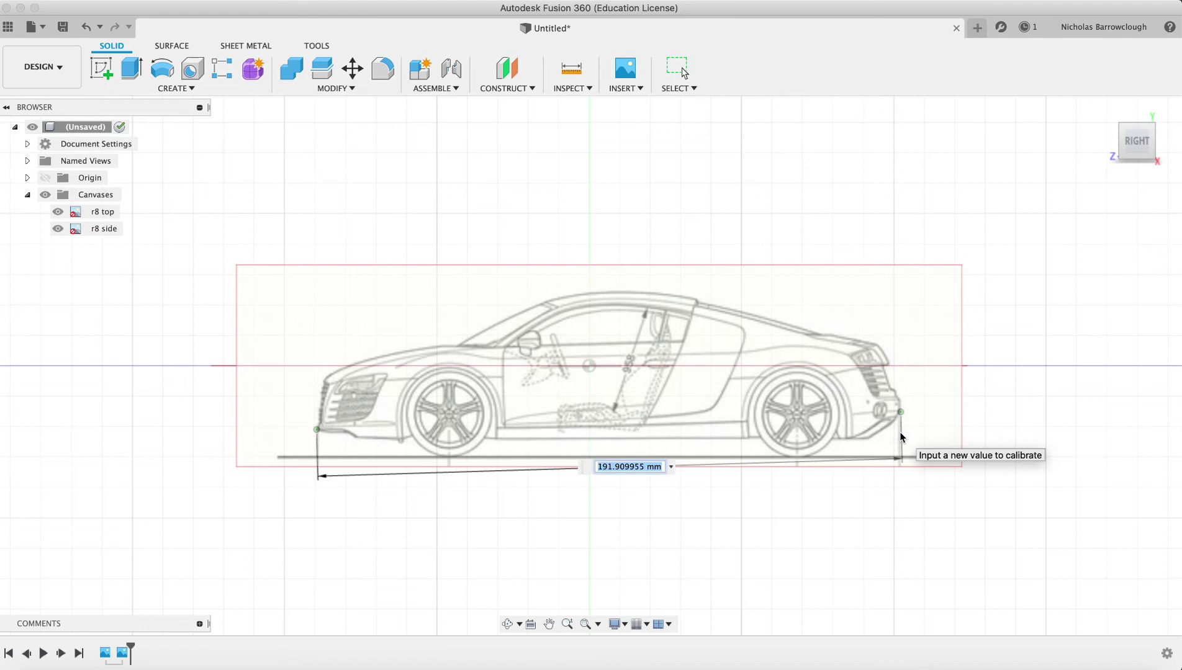
key(Escape)
- Recalibrate r8 side from front bumper to rear bumper as 200 mm
click(104, 229)
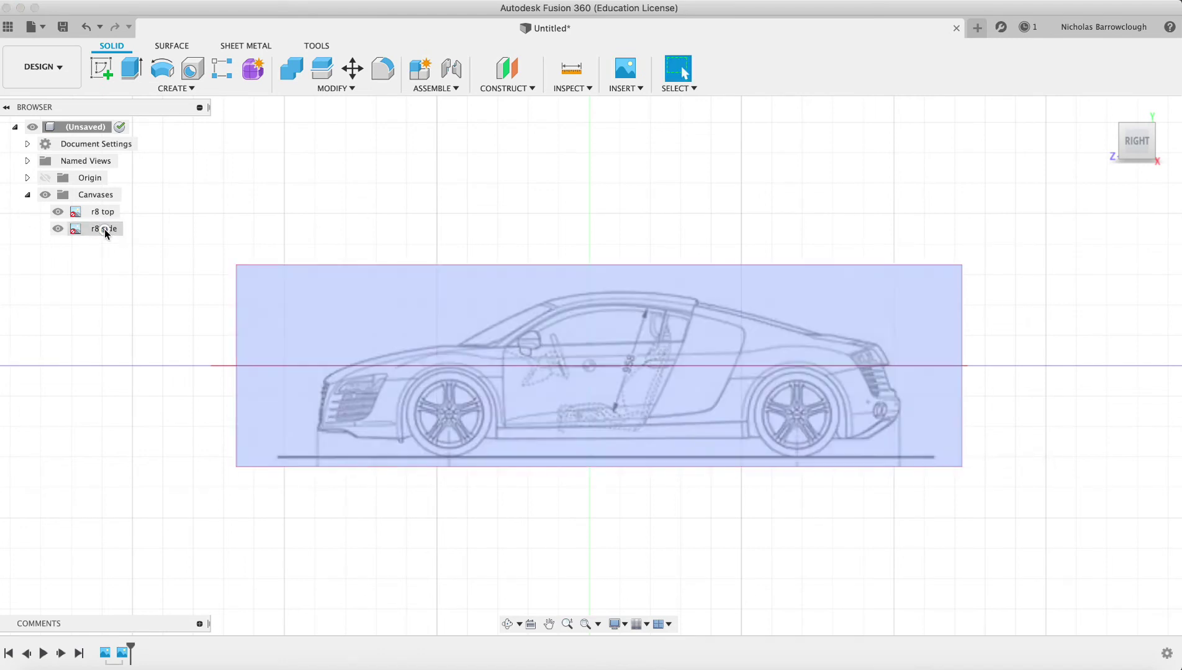
right_click(104, 229)
click(128, 276)
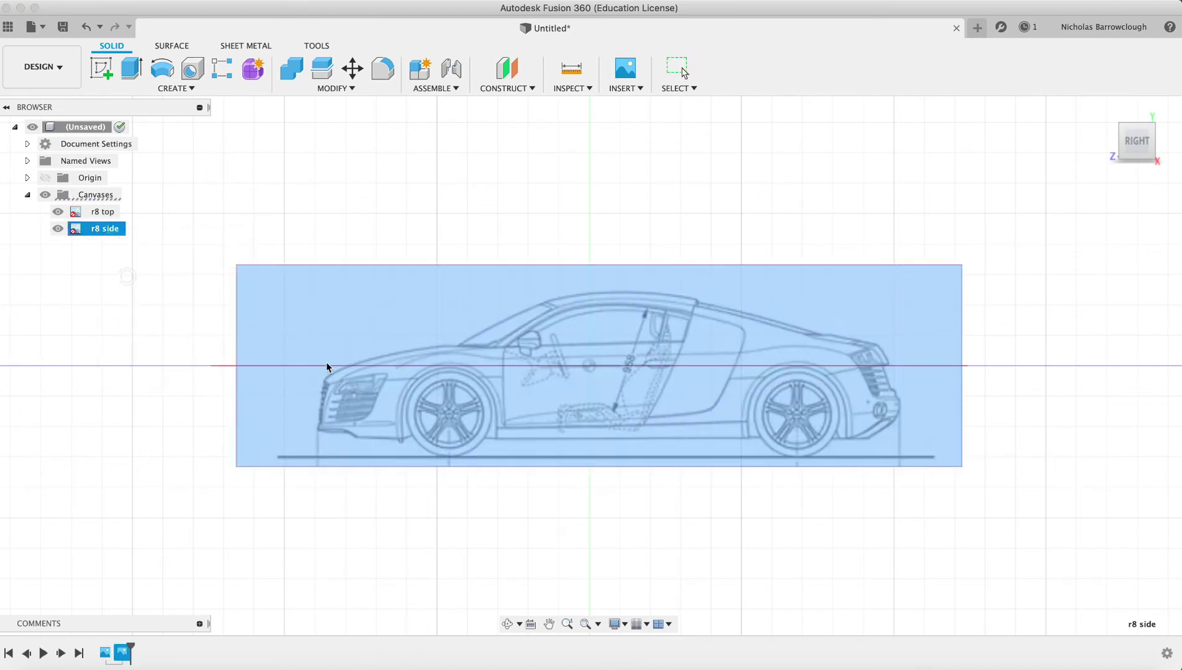
click(318, 432)
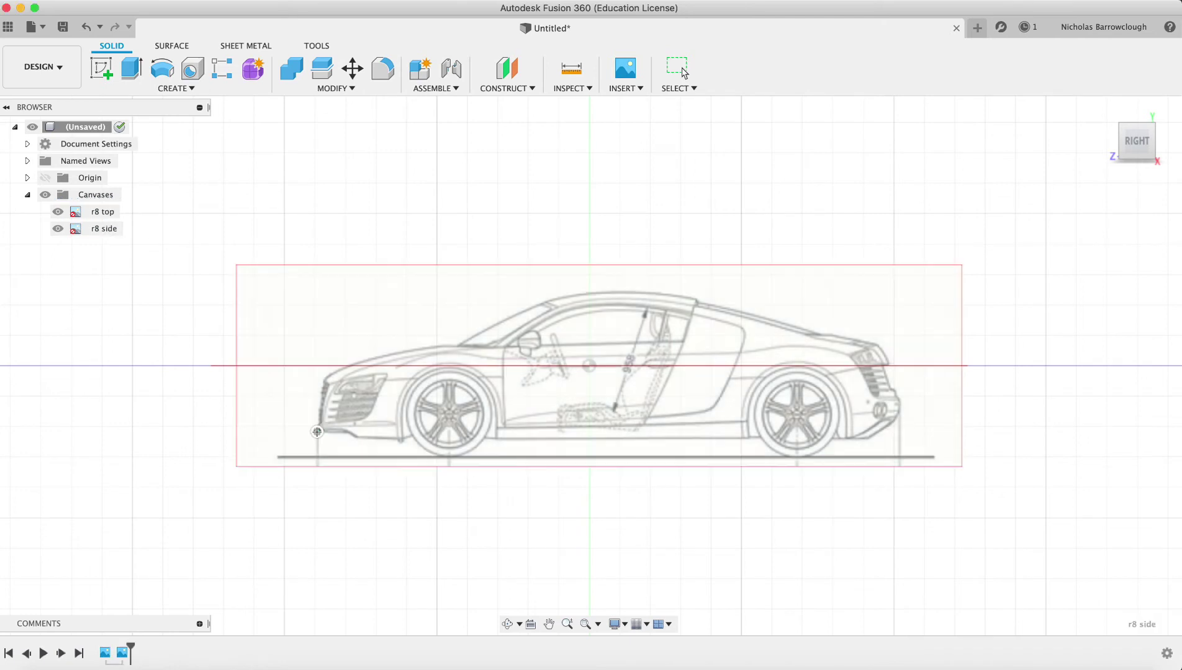
click(900, 435)
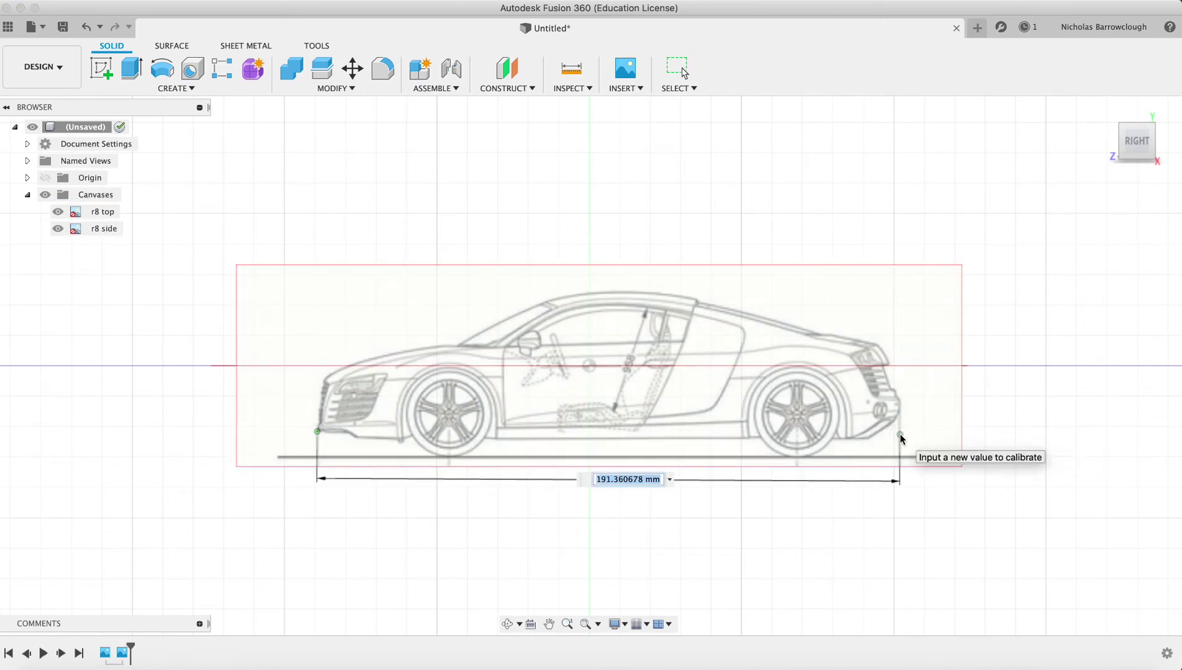
text(200)
key(Return)
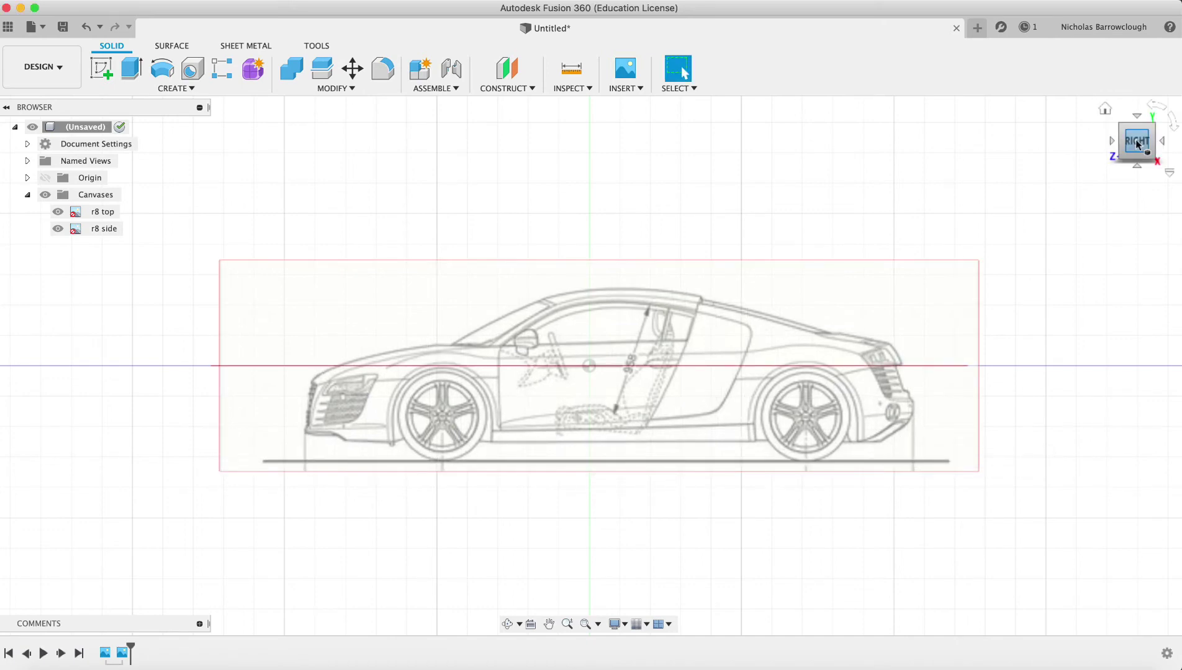
- Edit the r8 side canvas position to a 2.088 mm Y offset, aligned with the top view
click(1136, 118)
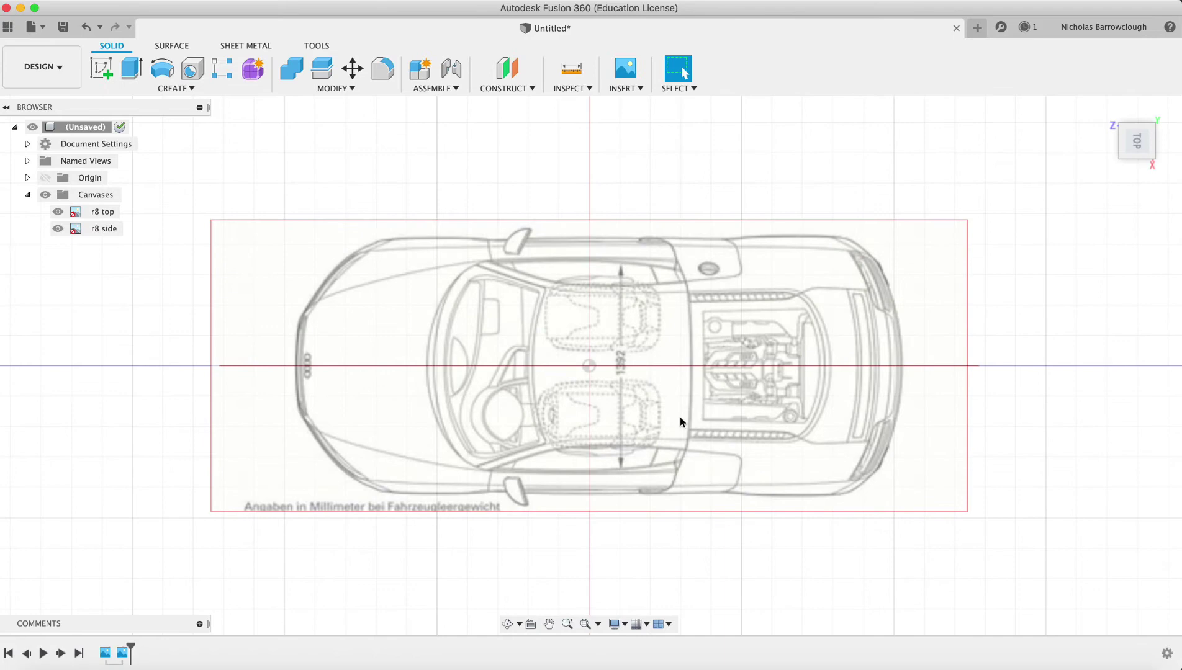
click(508, 624)
drag(591, 325, 590, 293)
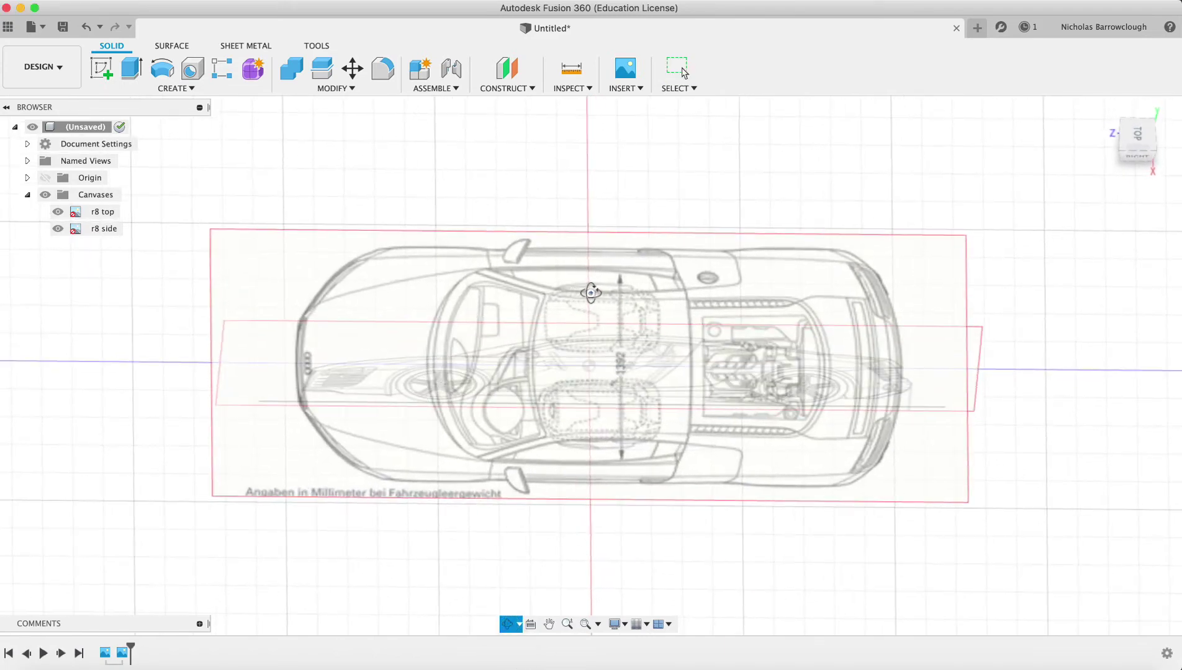
click(1141, 152)
key(Escape)
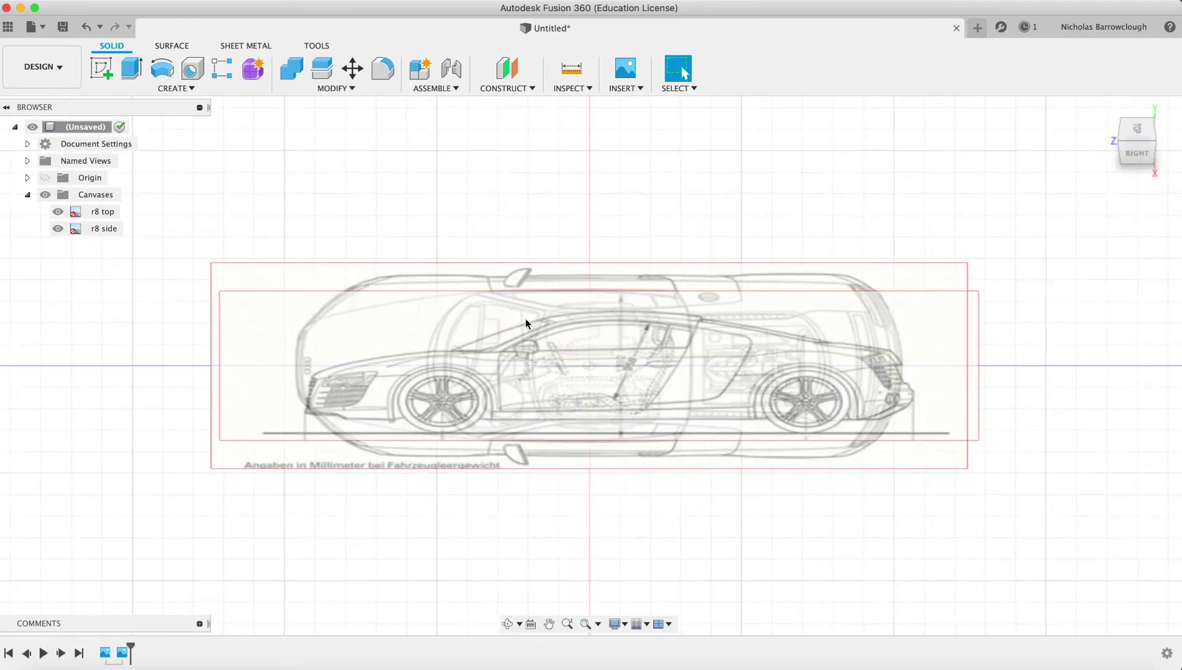
click(95, 233)
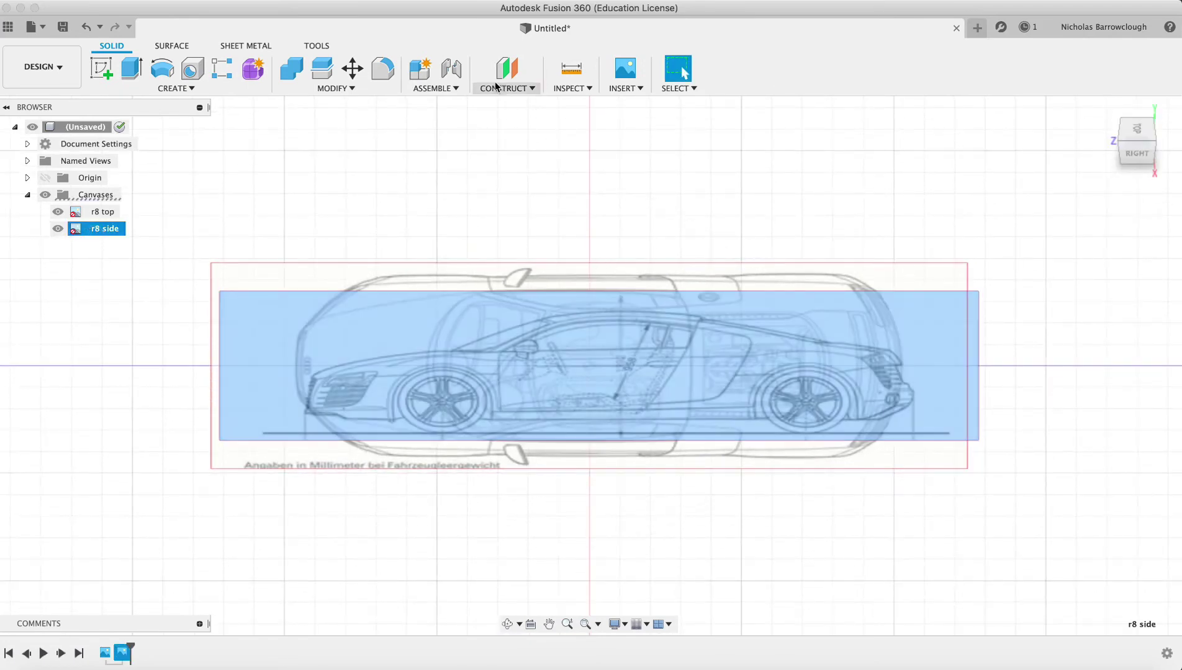
right_click(102, 231)
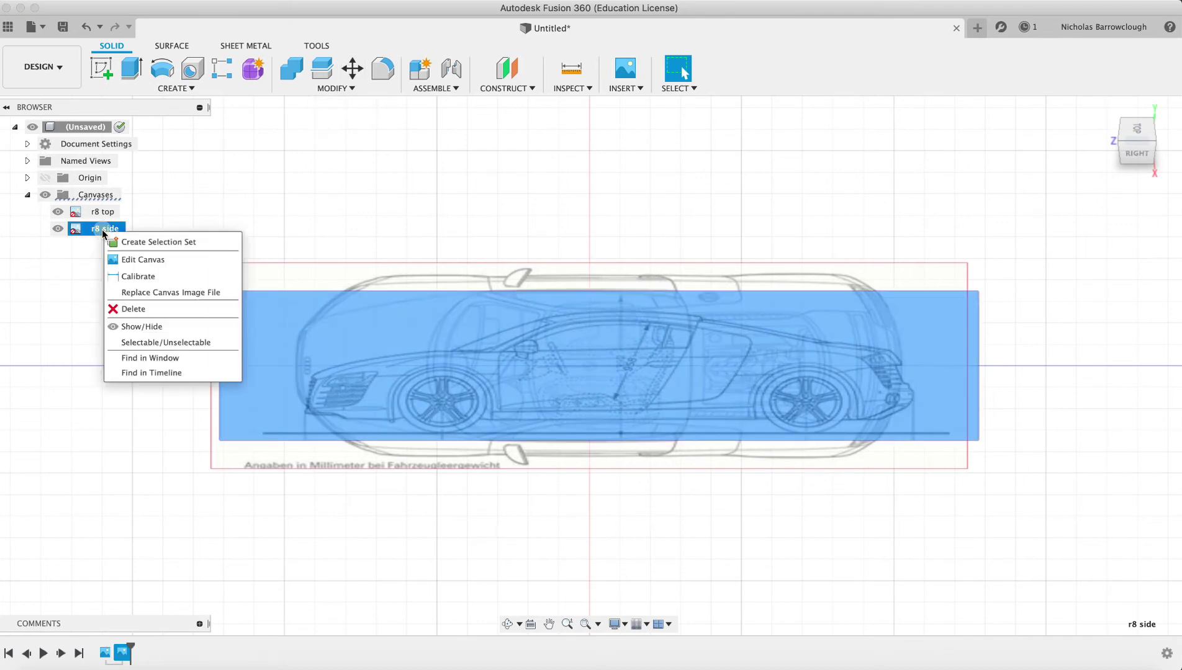
click(130, 260)
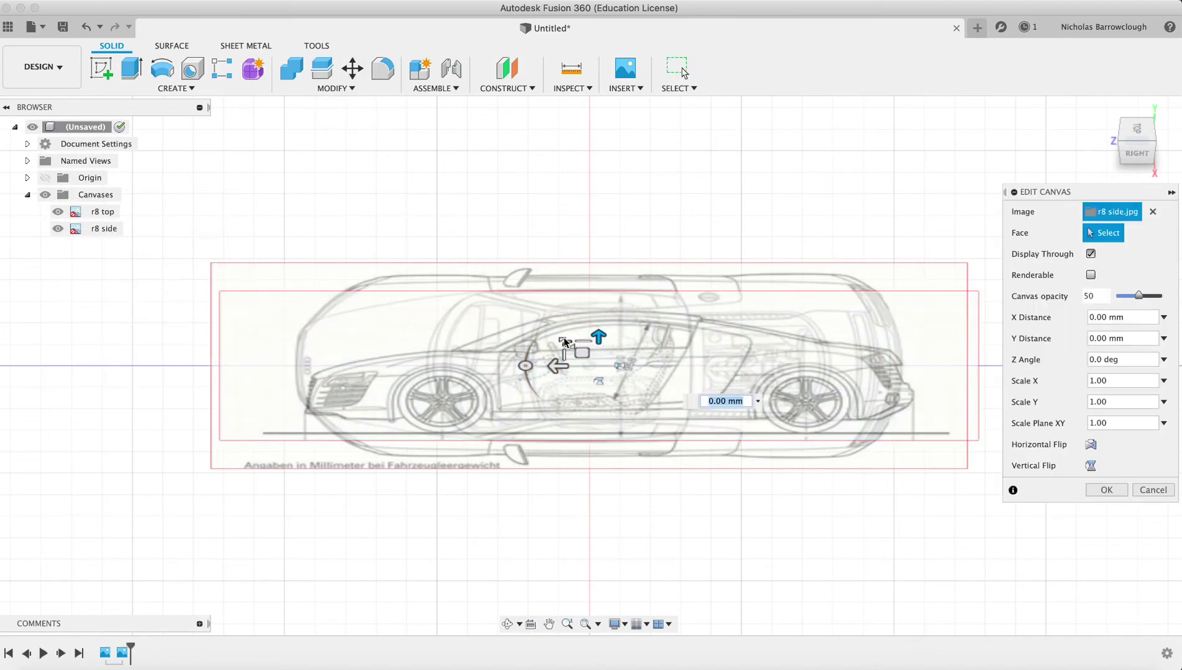
drag(557, 367, 553, 372)
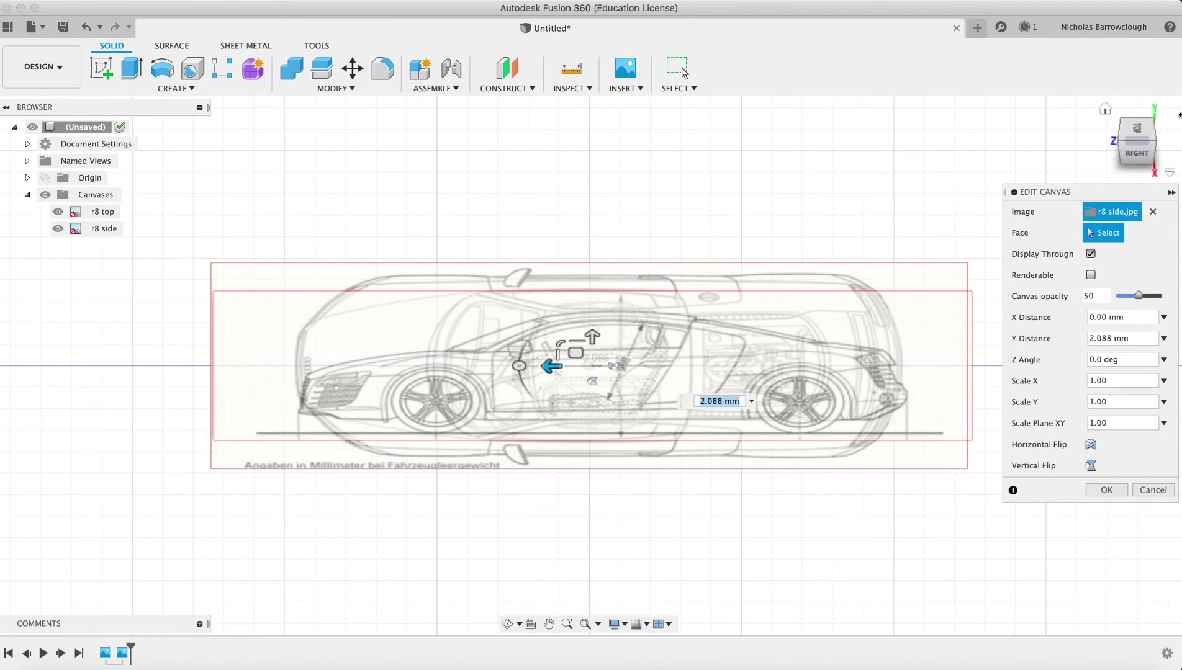
click(1107, 490)
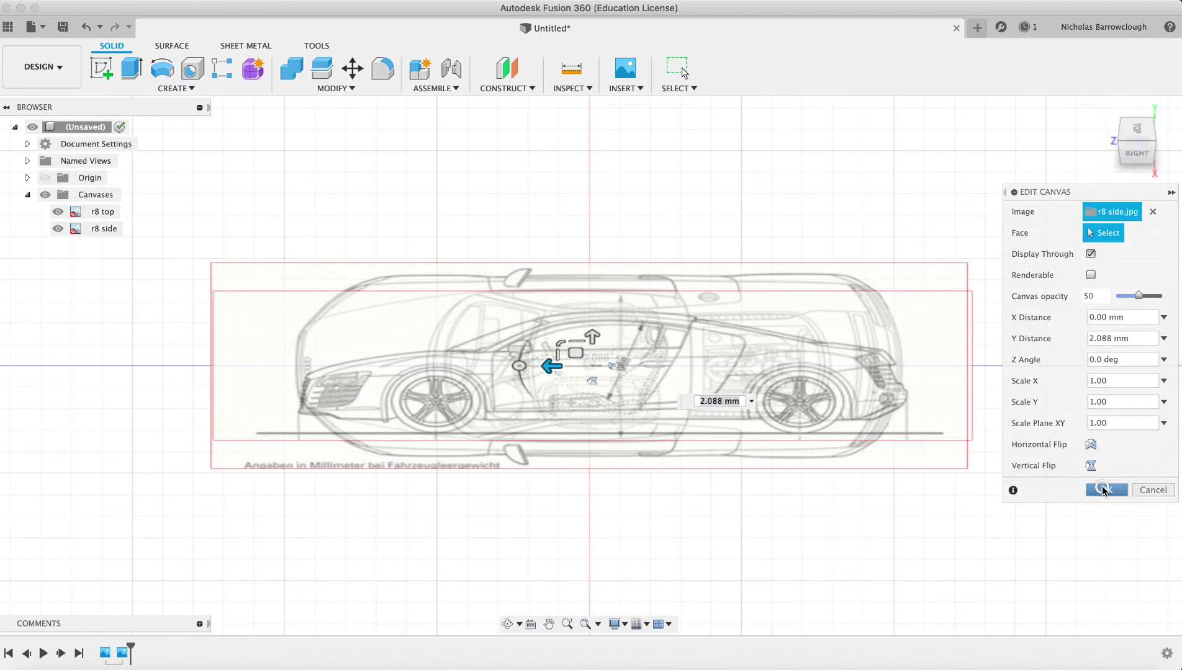
- Insert r8 front.jpg from Downloads as a new image canvas
click(508, 623)
drag(625, 357, 668, 332)
key(Escape)
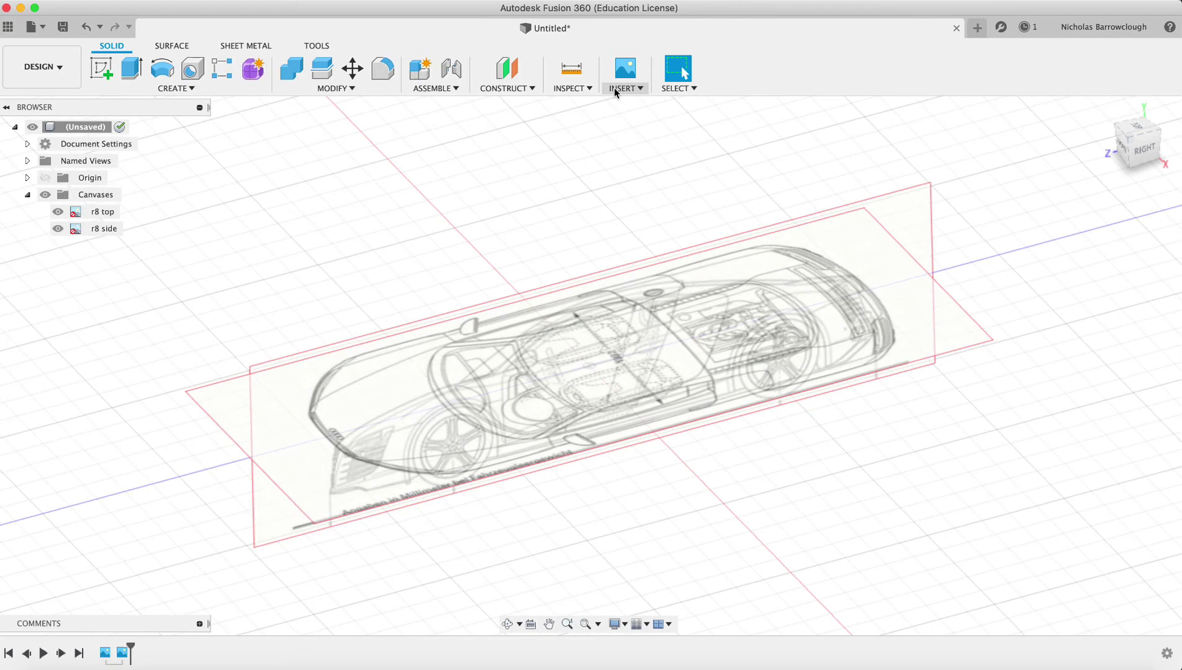
click(623, 88)
click(627, 134)
click(415, 474)
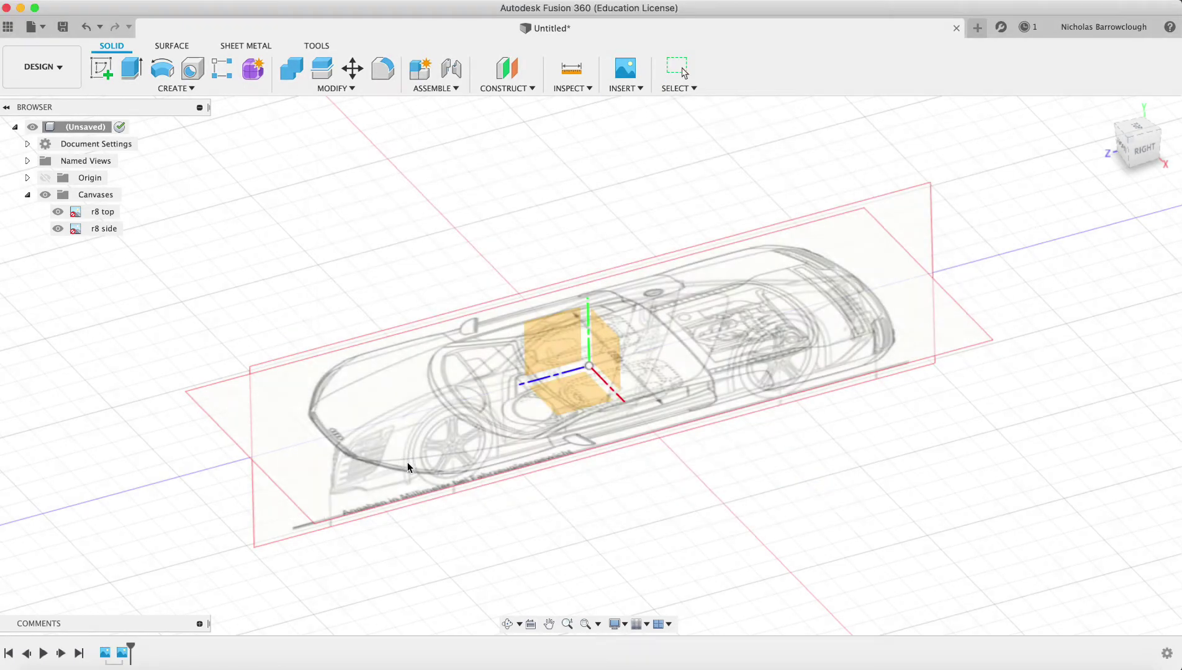
click(359, 185)
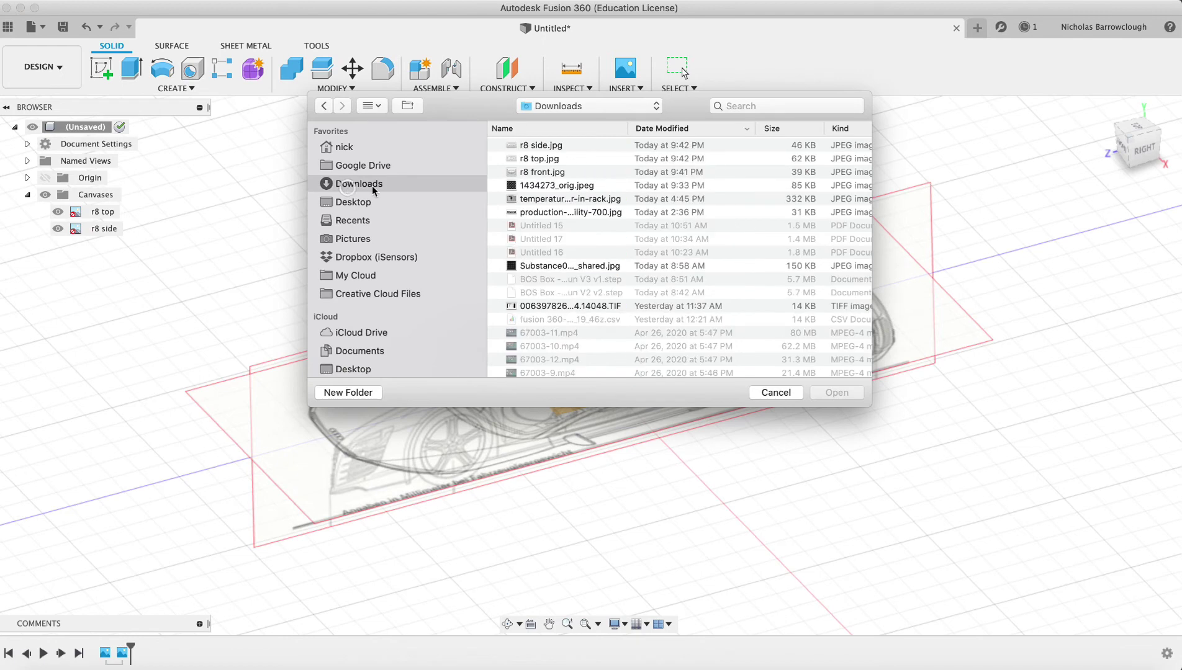
double_click(543, 173)
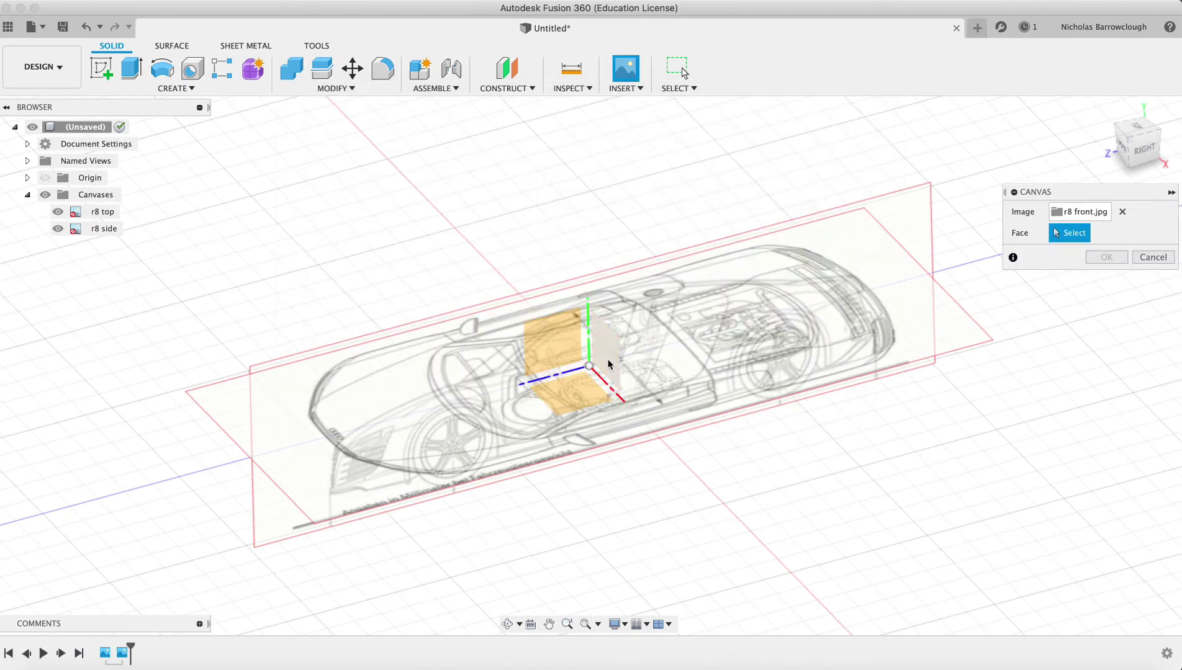
- Place the front canvas on the XY plane at scale 3.302 and confirm
click(607, 364)
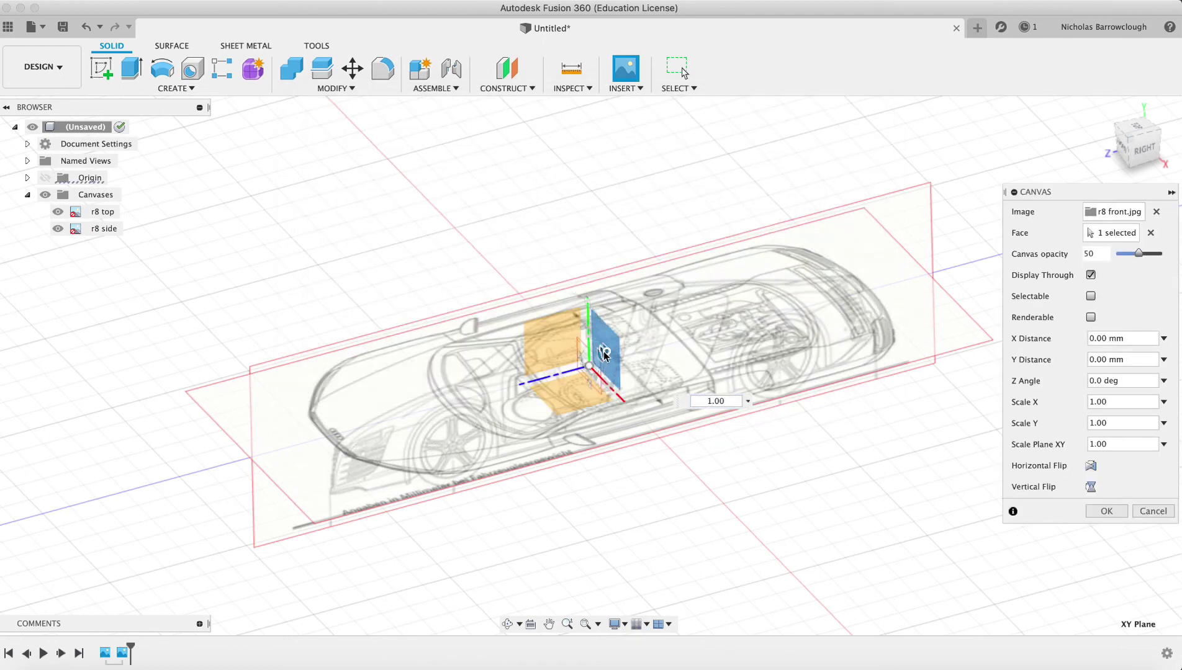
drag(604, 354, 727, 280)
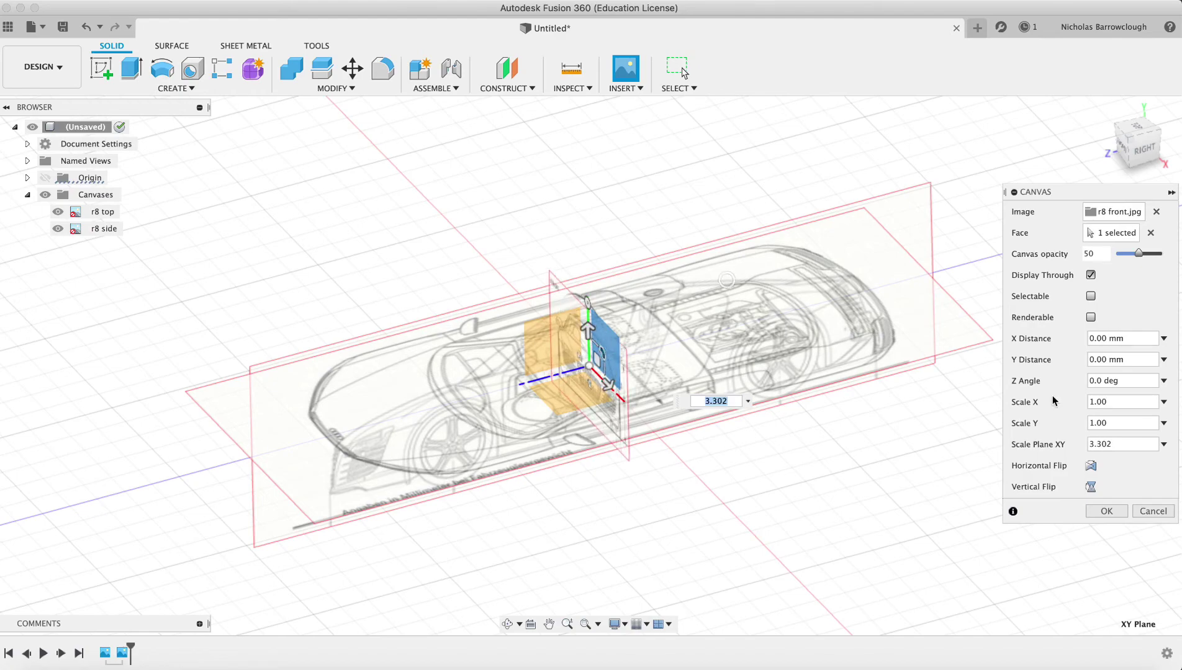
click(1107, 515)
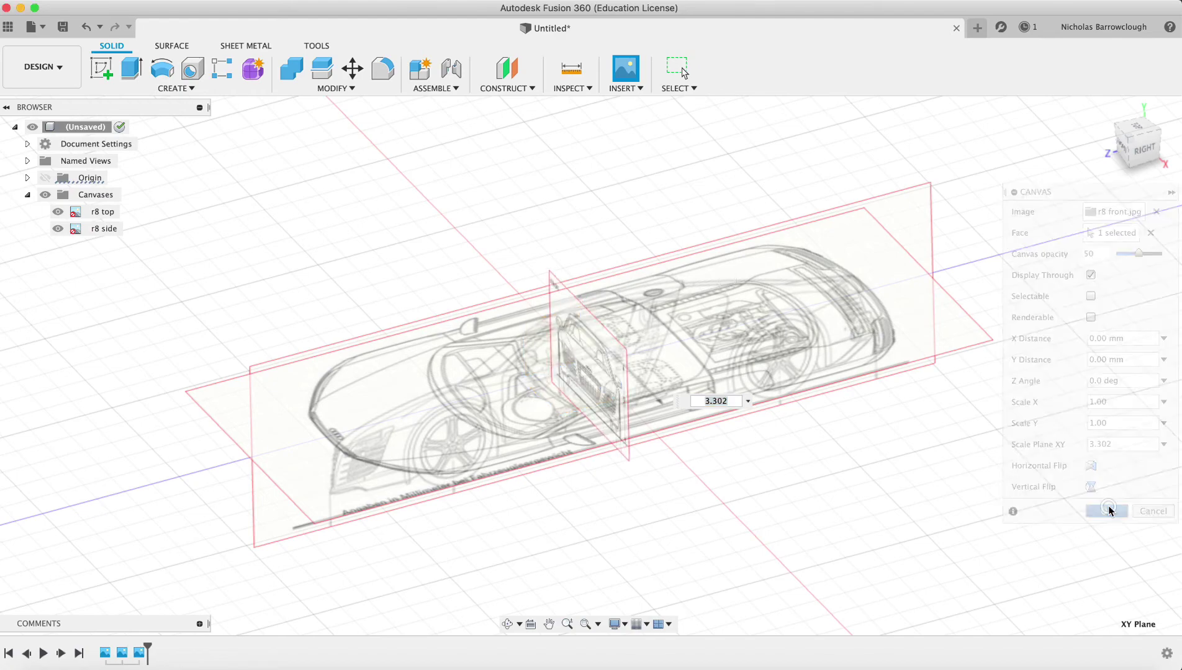
- Calibrate r8 top across the wing mirror tips, accepting the measured 90.99145 mm width
click(509, 623)
drag(621, 348, 643, 369)
key(Escape)
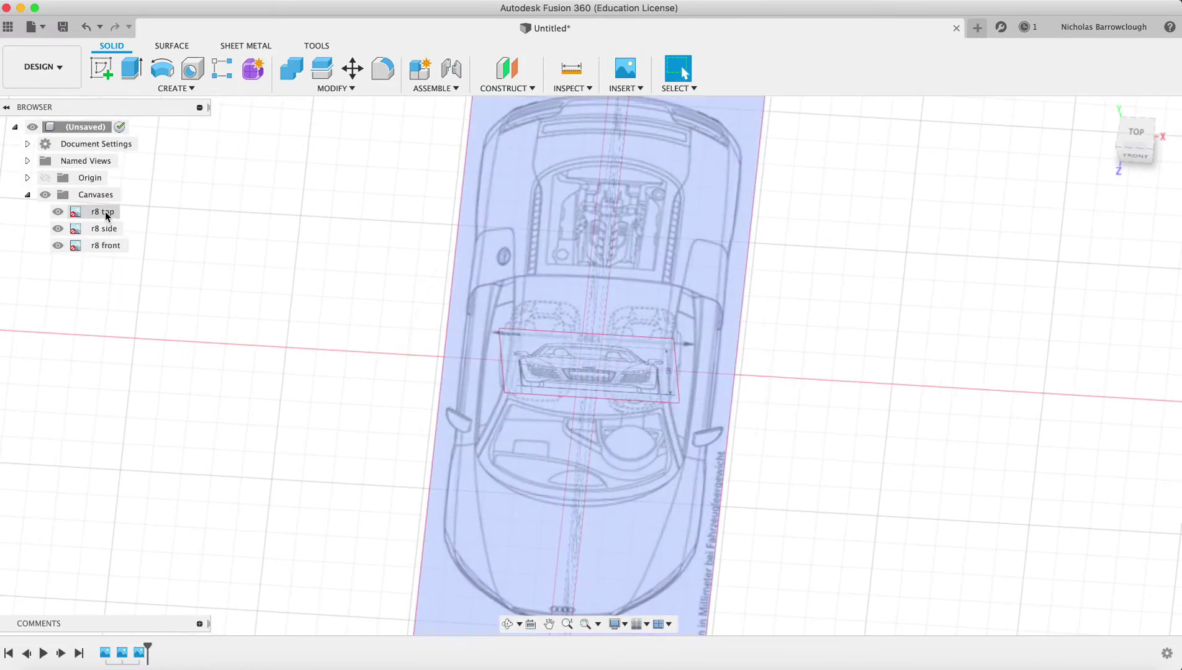
right_click(105, 213)
click(176, 259)
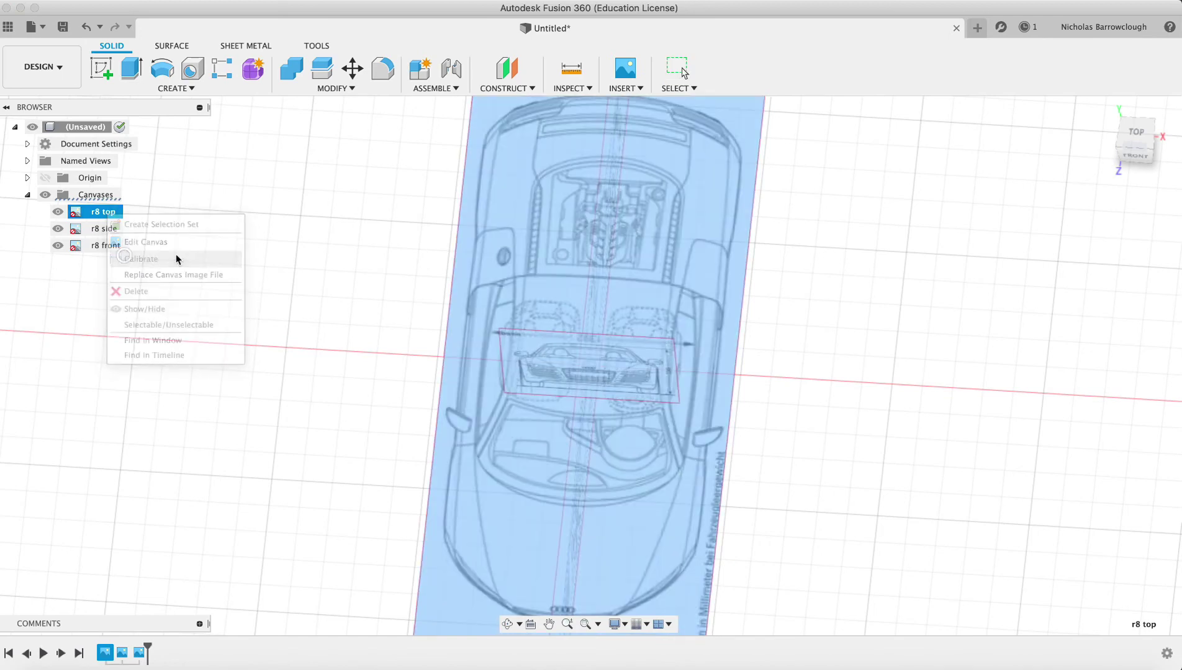
click(447, 410)
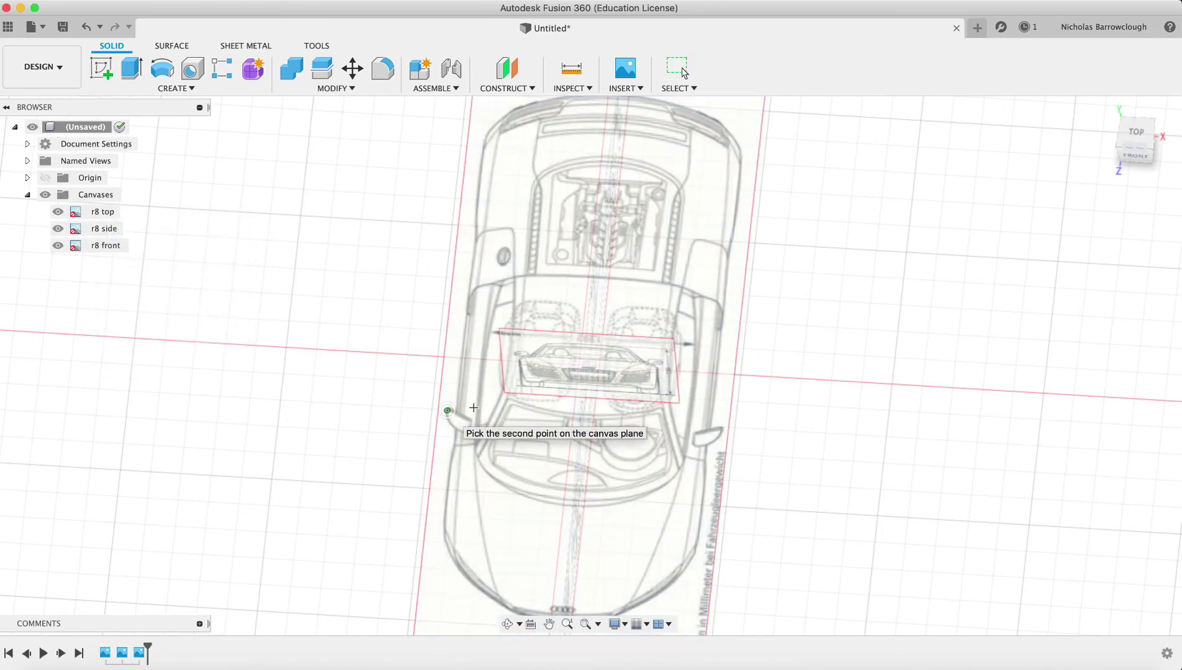
click(722, 428)
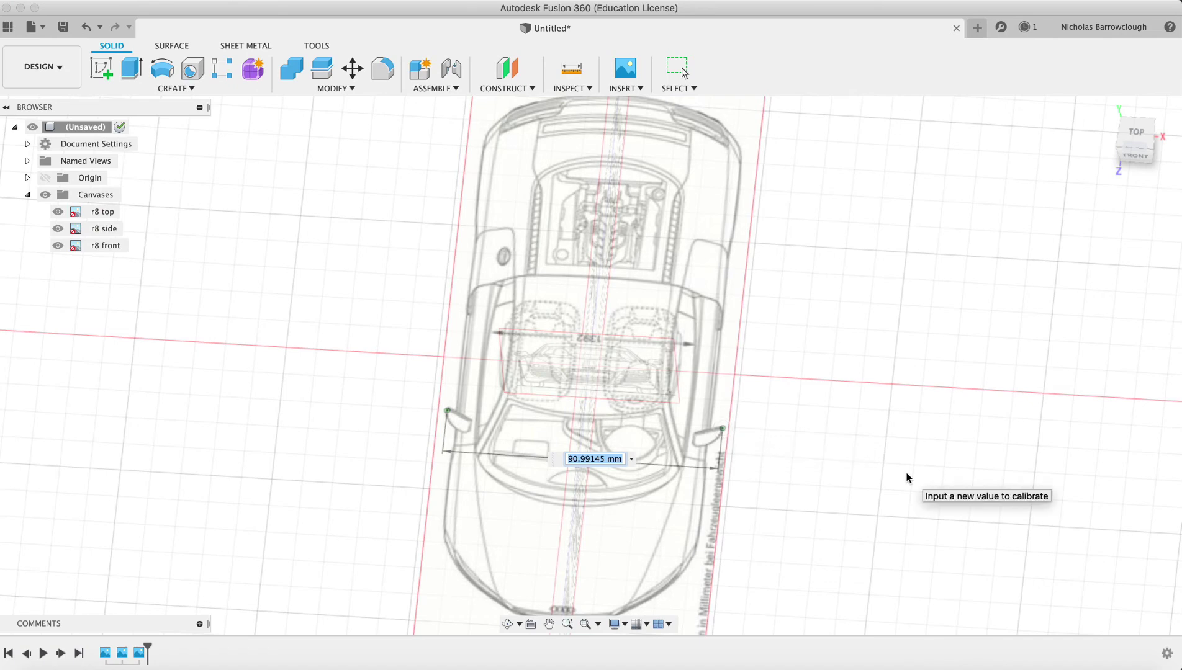
key(Return)
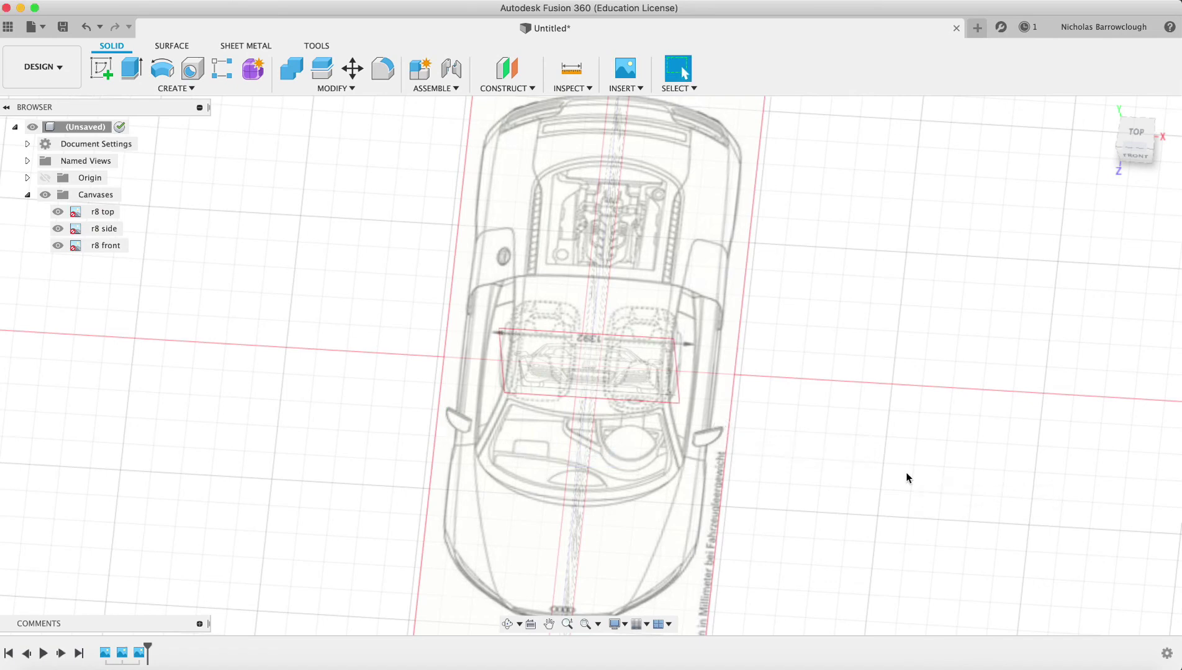
- Snap the view to FRONT and zoom in on the r8 front canvas
click(505, 623)
drag(673, 374, 676, 337)
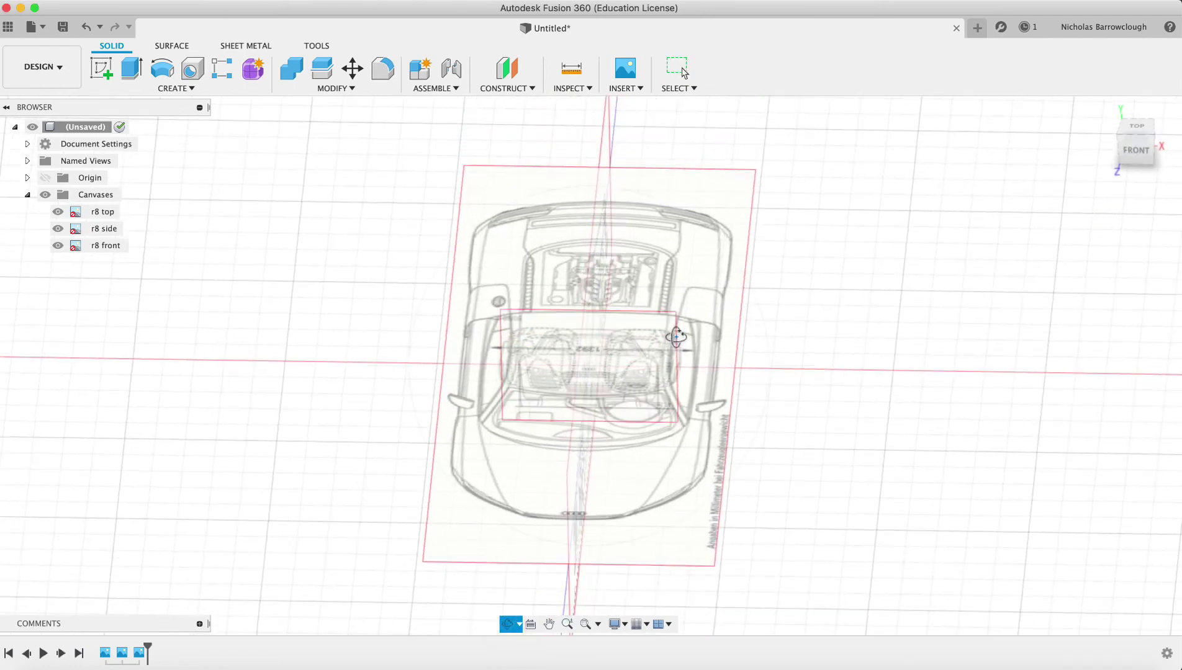
click(1136, 151)
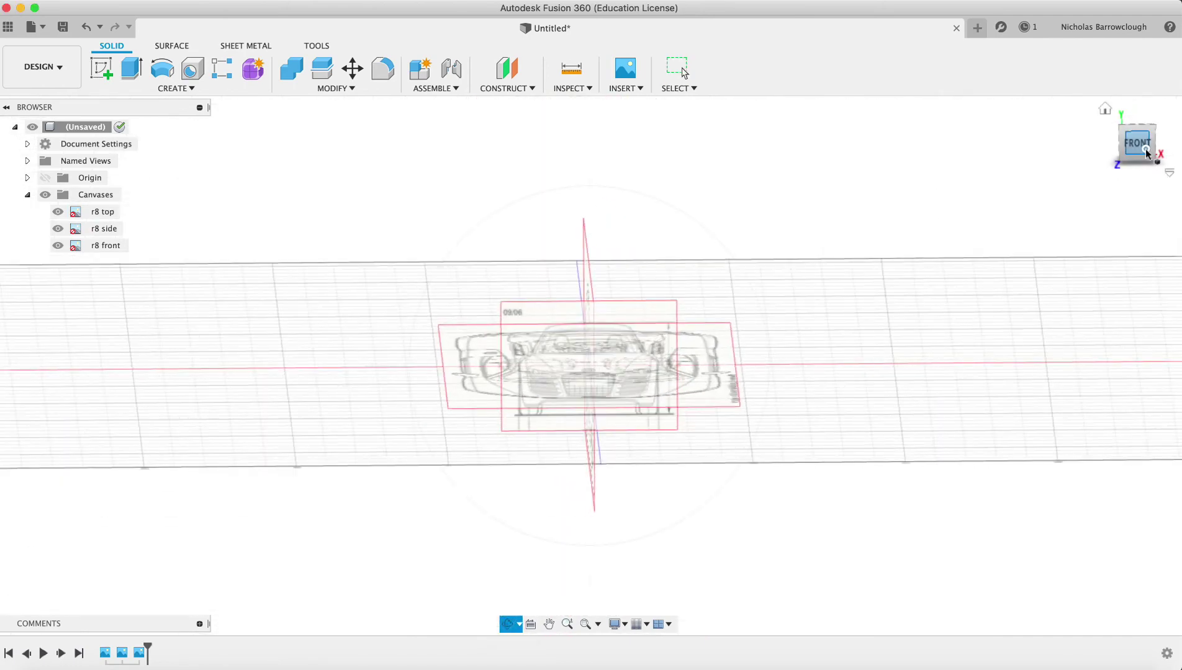
click(568, 624)
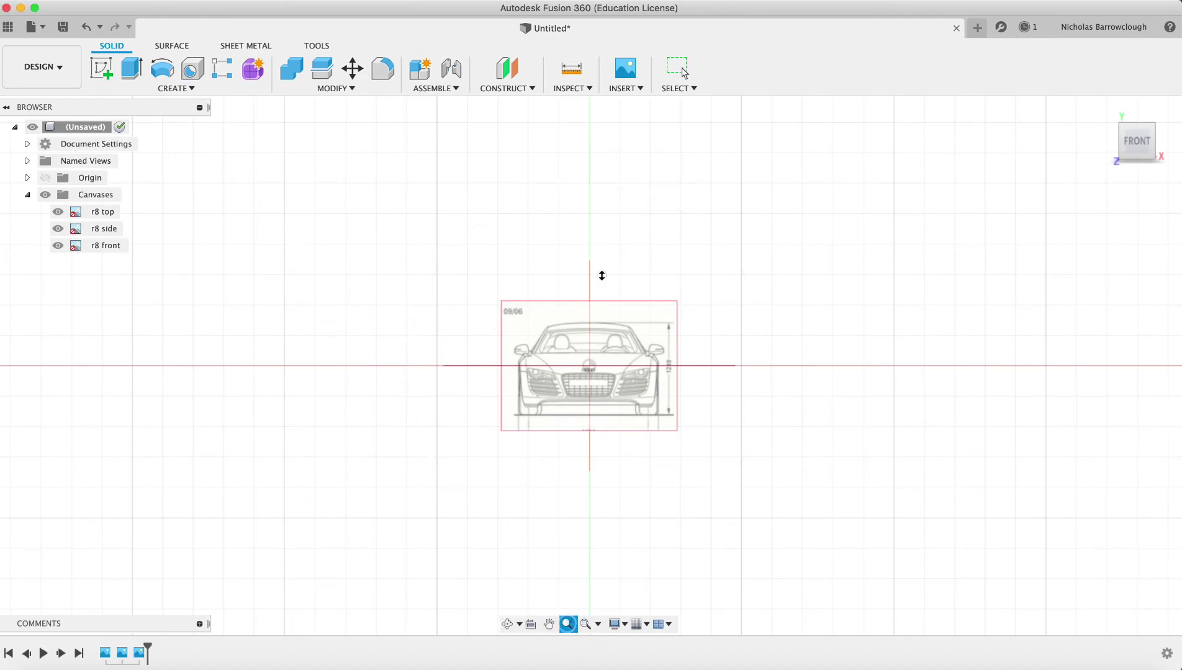
drag(602, 276, 591, 329)
key(Escape)
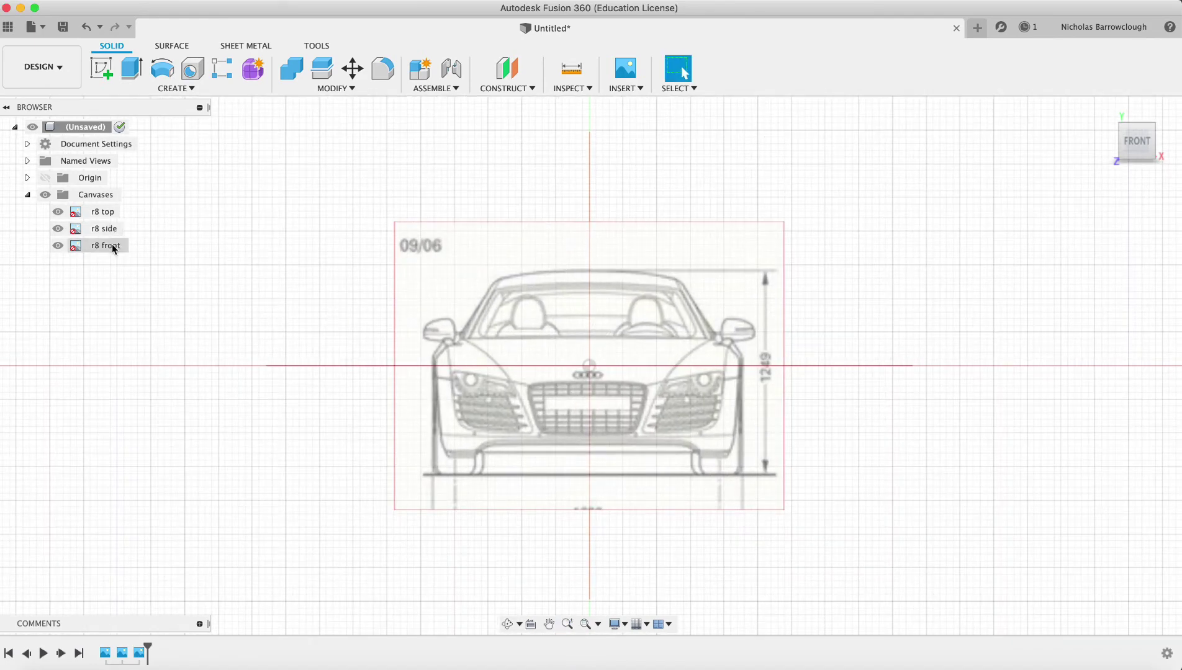
- Calibrate the r8 front canvas to 90 mm between the left and right wing mirrors
right_click(114, 249)
click(132, 292)
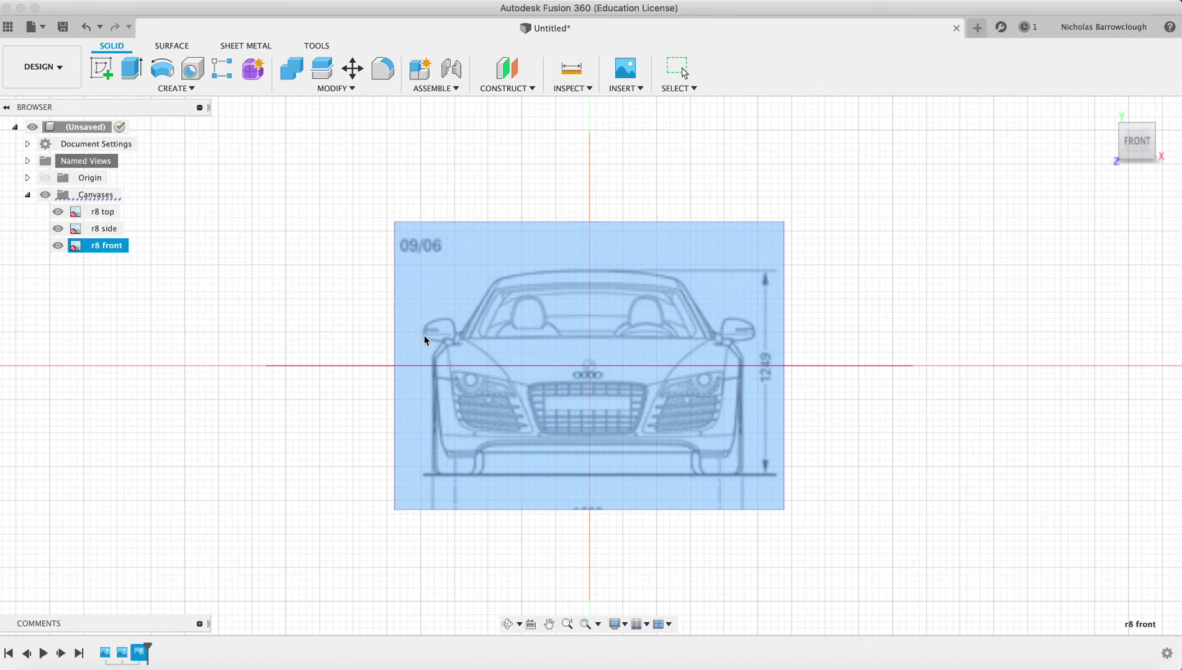
click(424, 336)
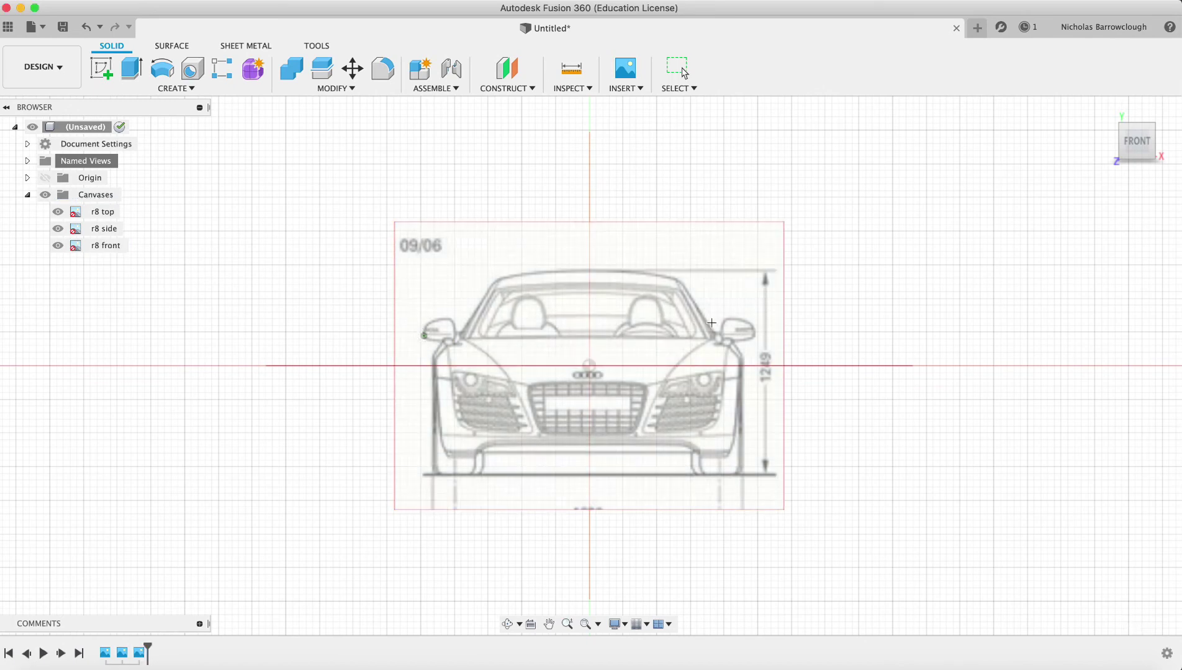
click(754, 335)
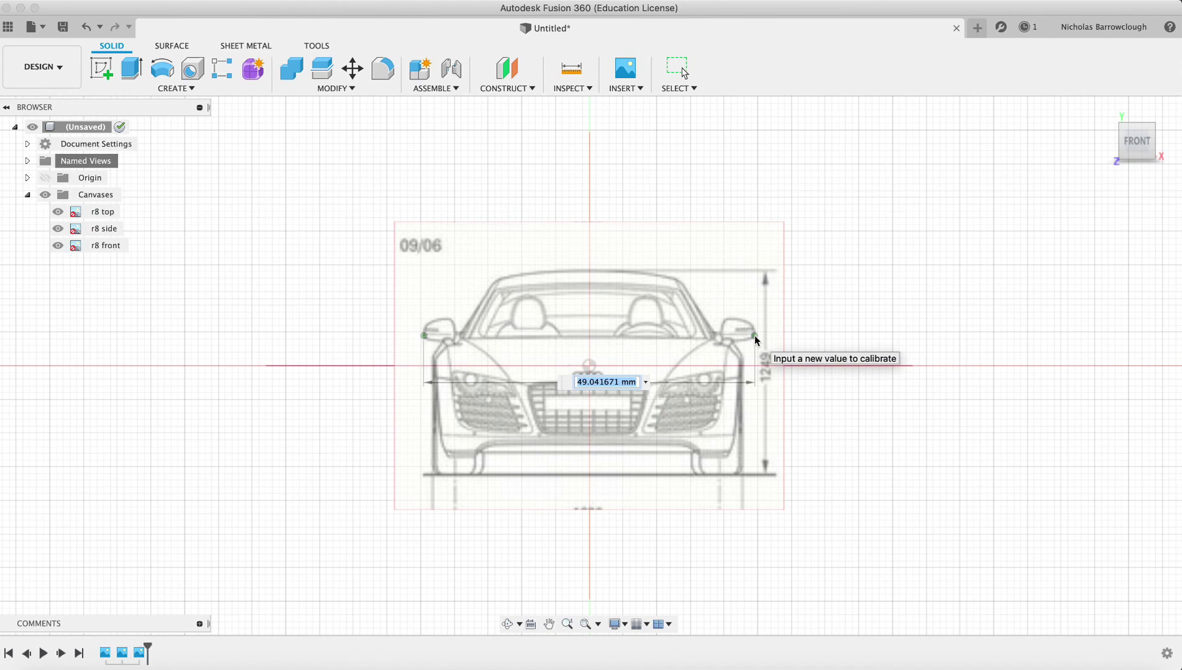
text(90.99)
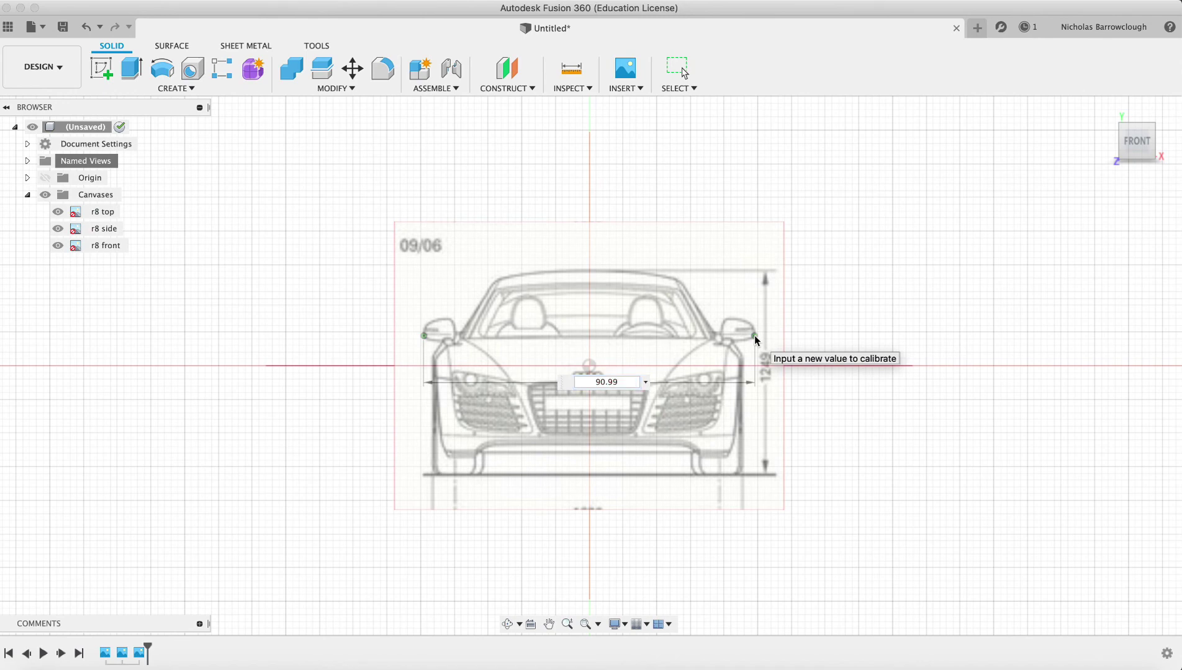
key(Return)
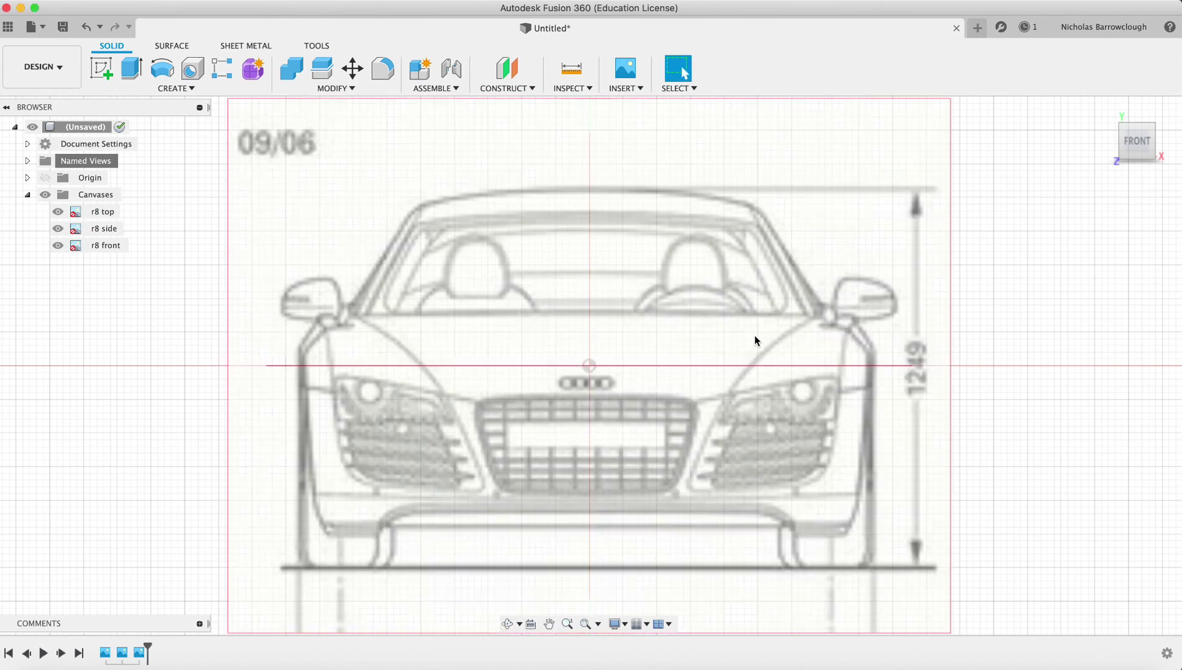
- Orbit and zoom out to an angled side view showing the top, side and front canvases together
click(508, 623)
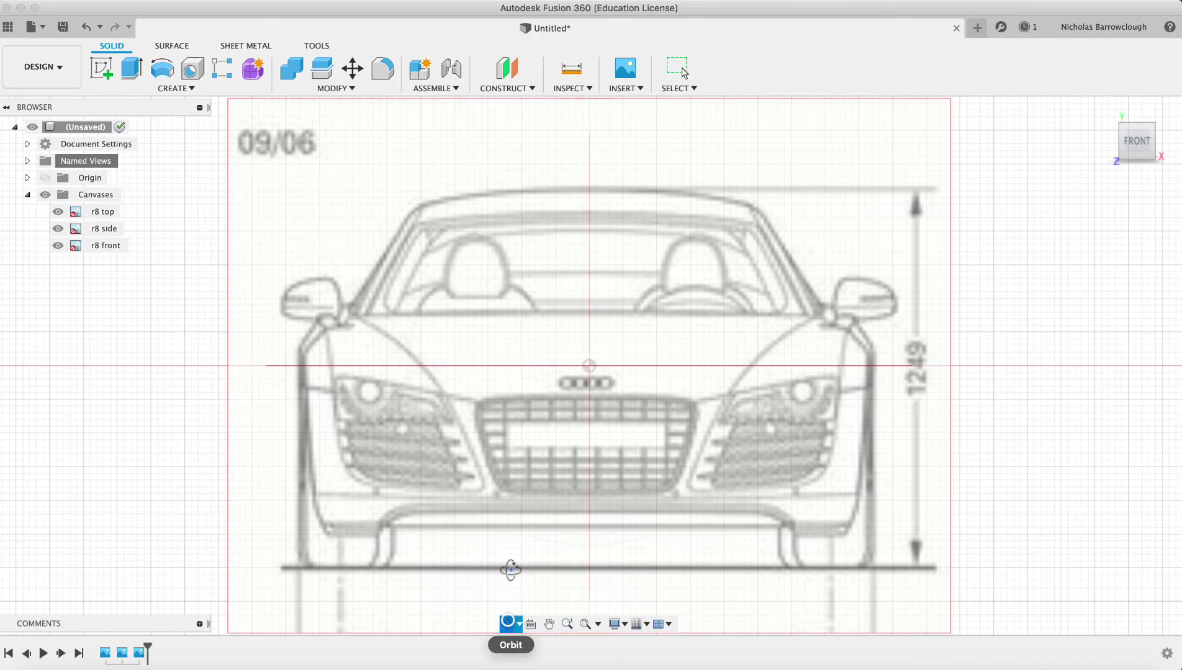
drag(509, 568, 616, 404)
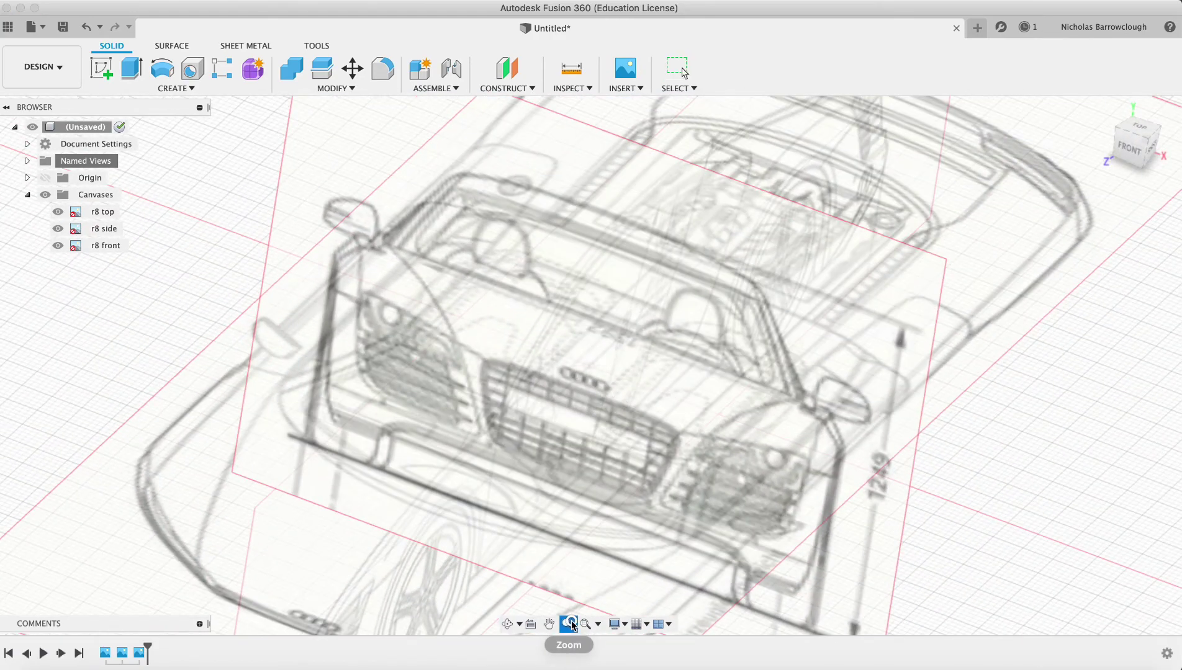
click(567, 624)
drag(662, 298, 660, 234)
click(507, 624)
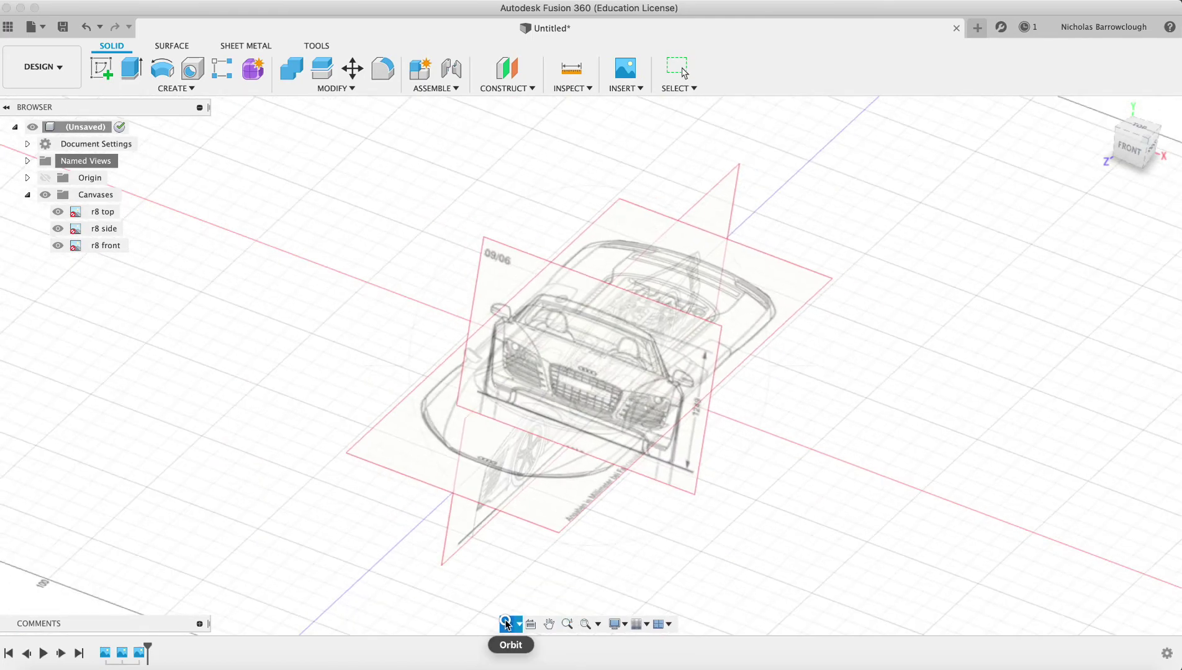
drag(698, 298, 649, 272)
key(Escape)
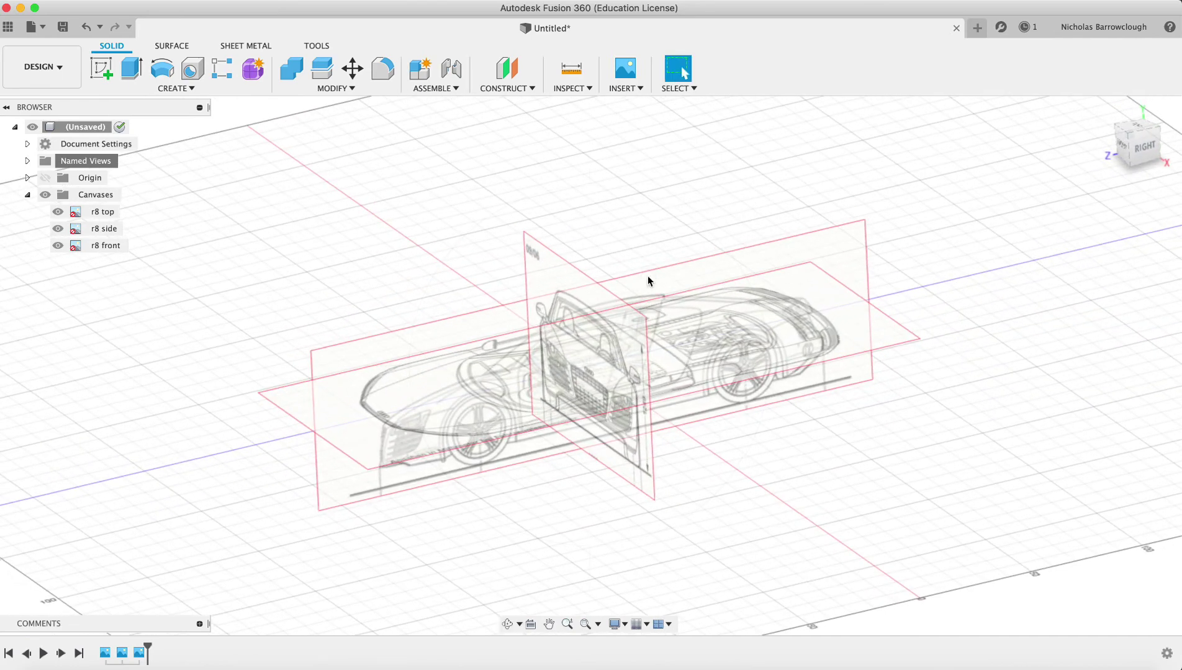